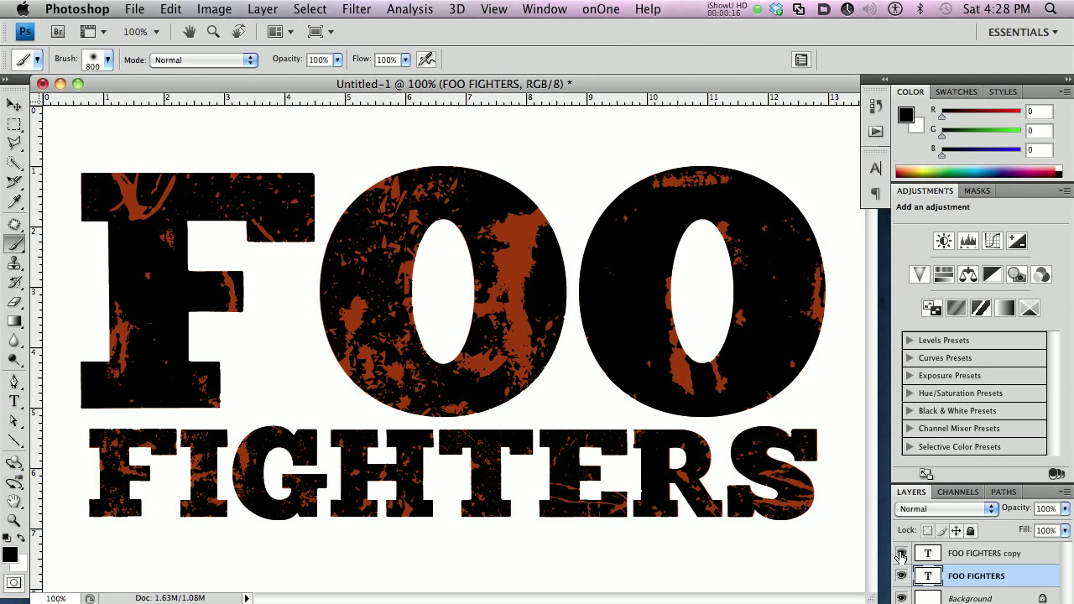
Hide both FOO FIGHTERS text layers and add a new empty layer directly above the Background layer.
click(900, 554)
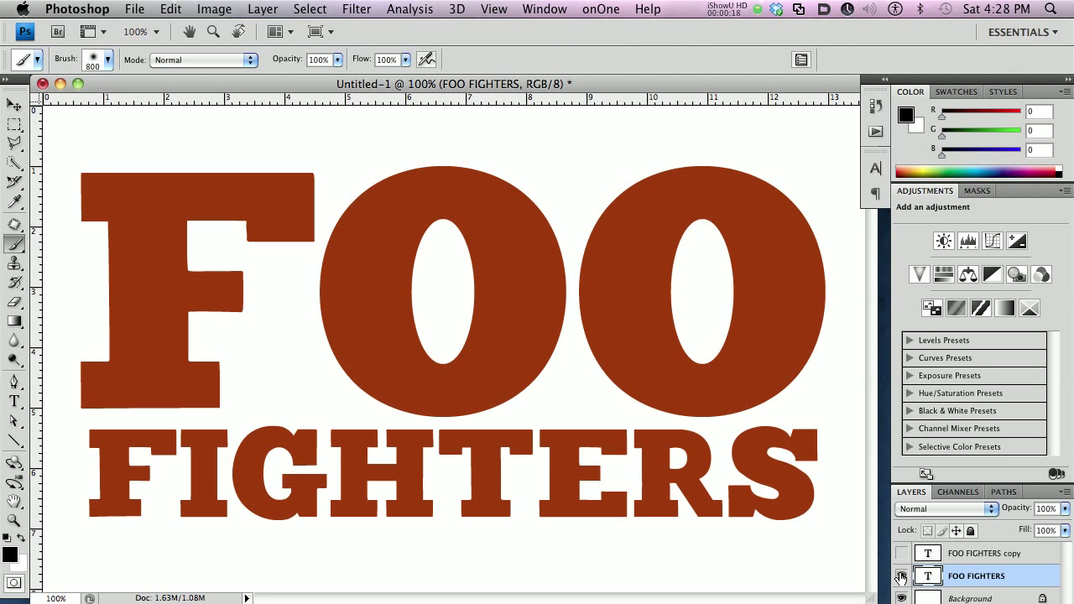
click(900, 576)
drag(934, 498, 918, 187)
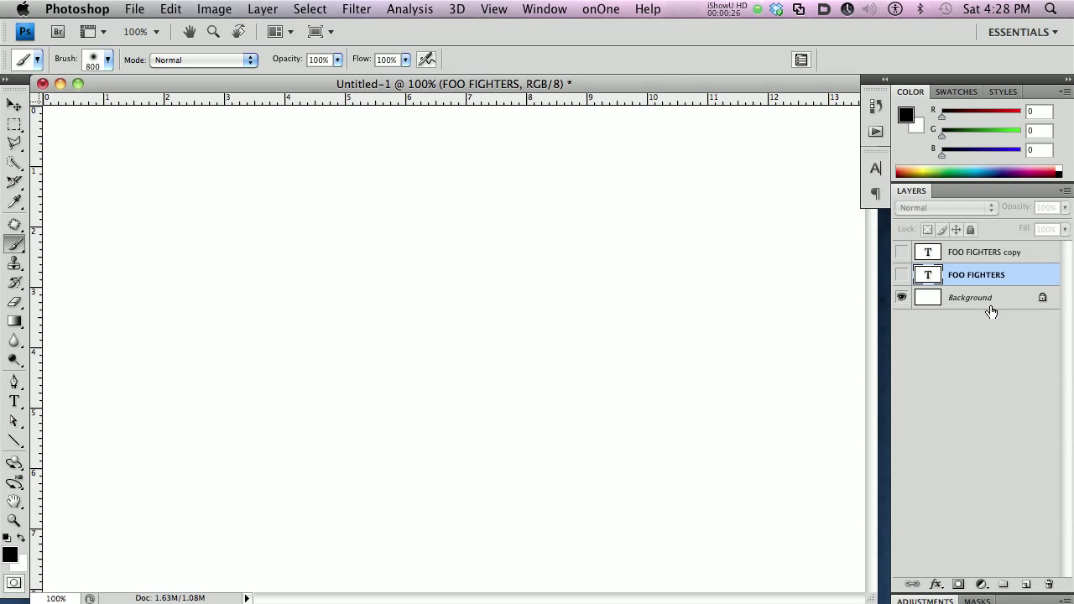
click(1026, 585)
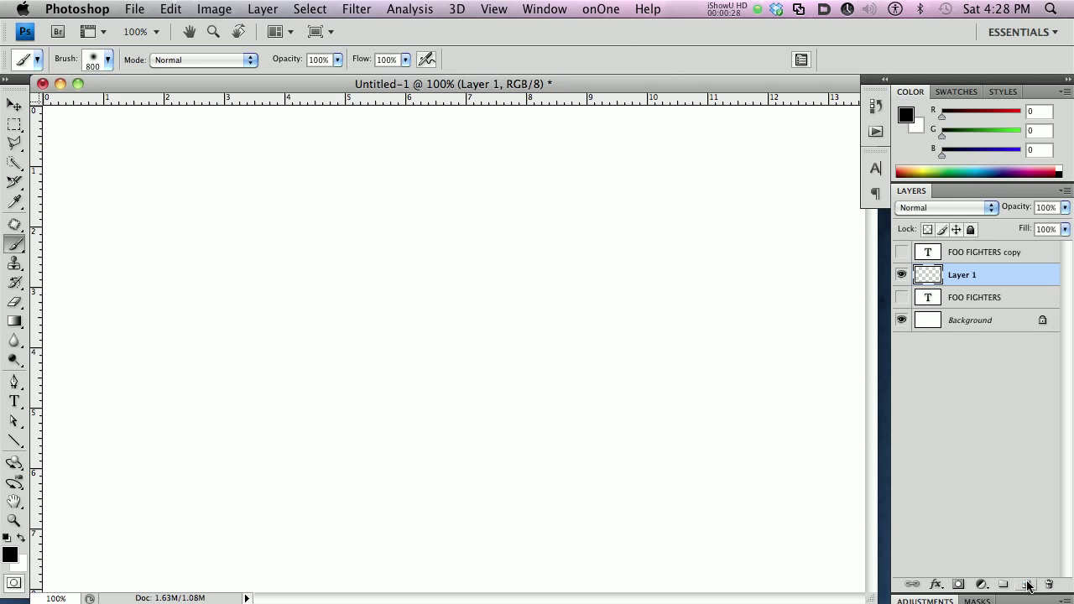
drag(993, 278, 992, 304)
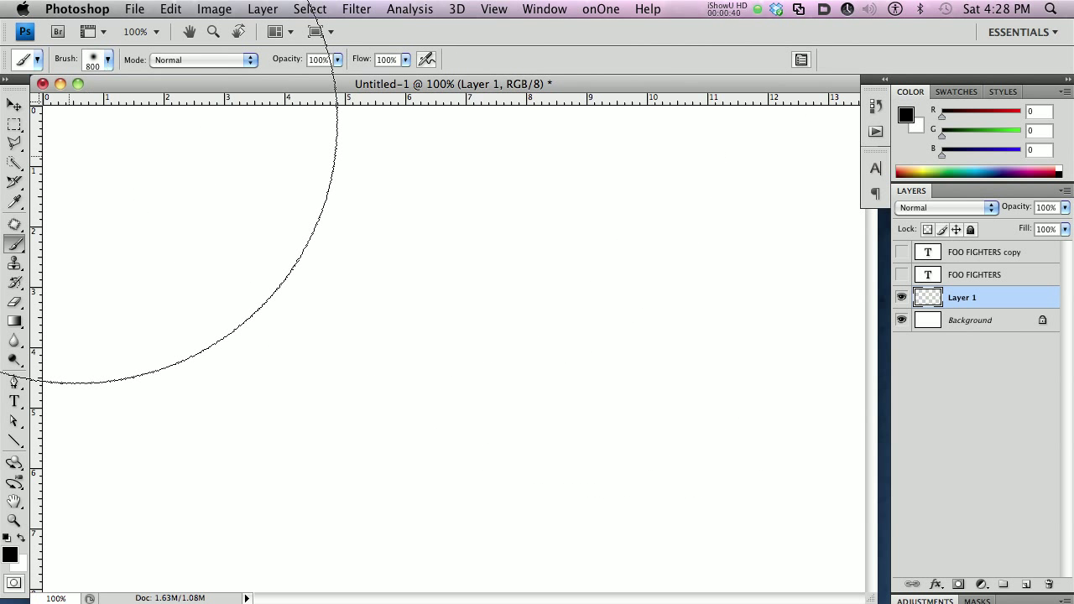
Load the brush set Iron-Grunge-Brushes.abr into the brush presets.
click(108, 62)
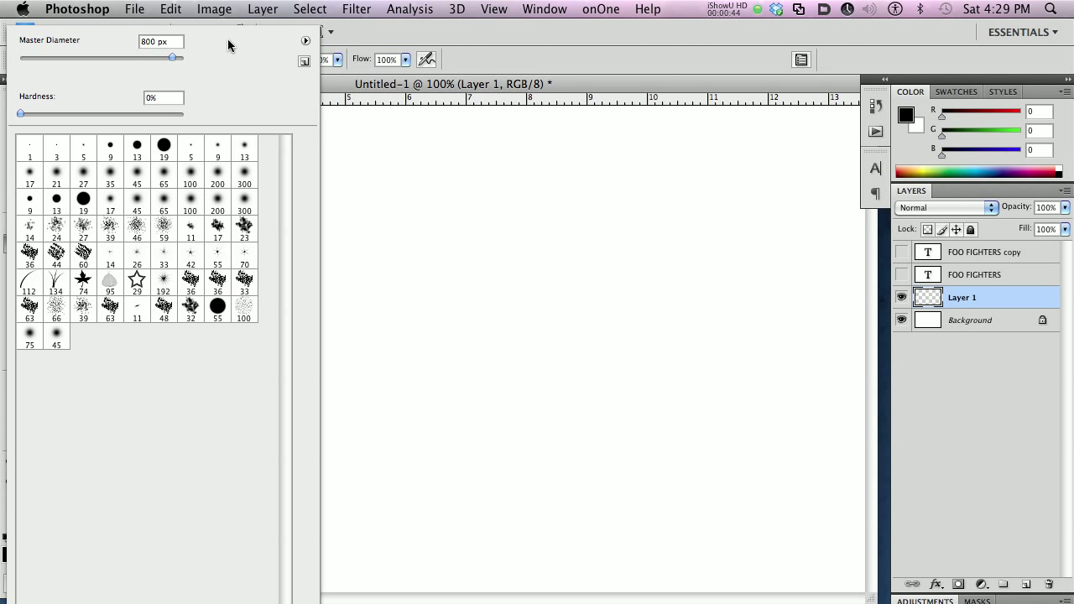
click(306, 41)
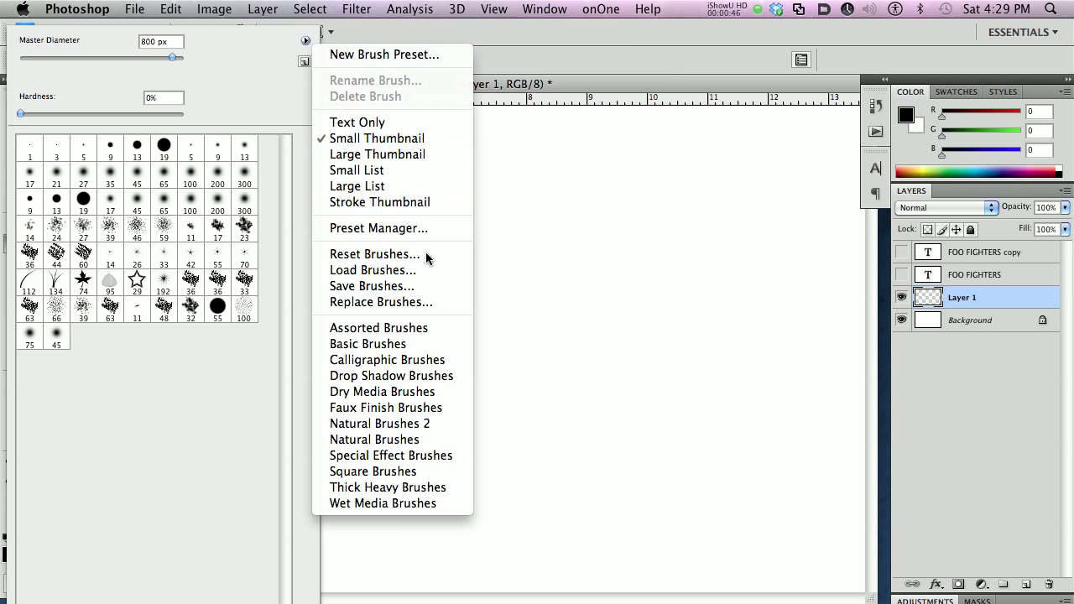
click(370, 270)
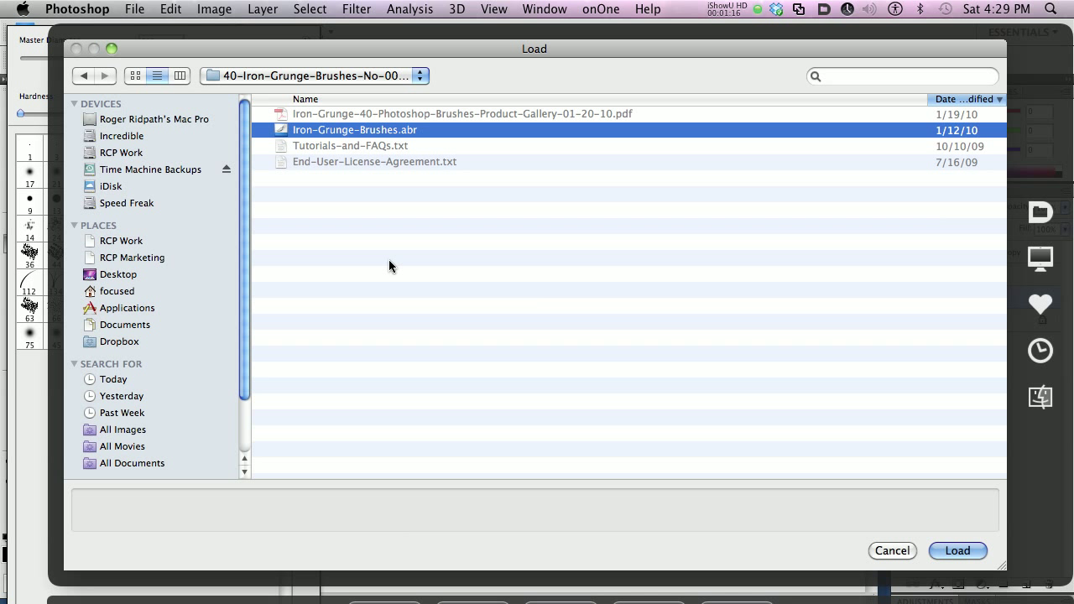
click(379, 210)
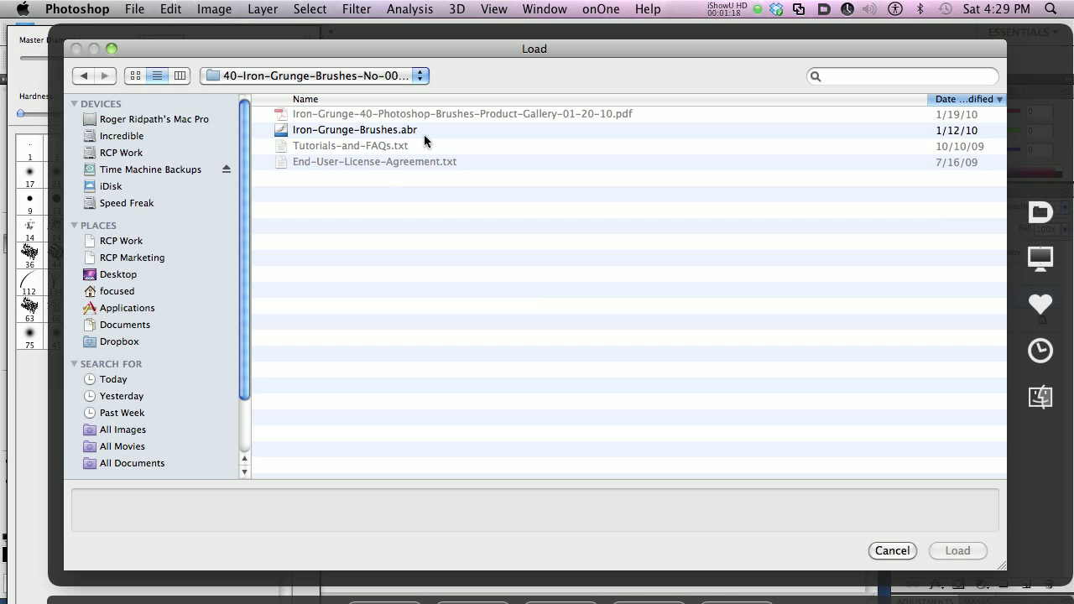
click(371, 130)
click(955, 550)
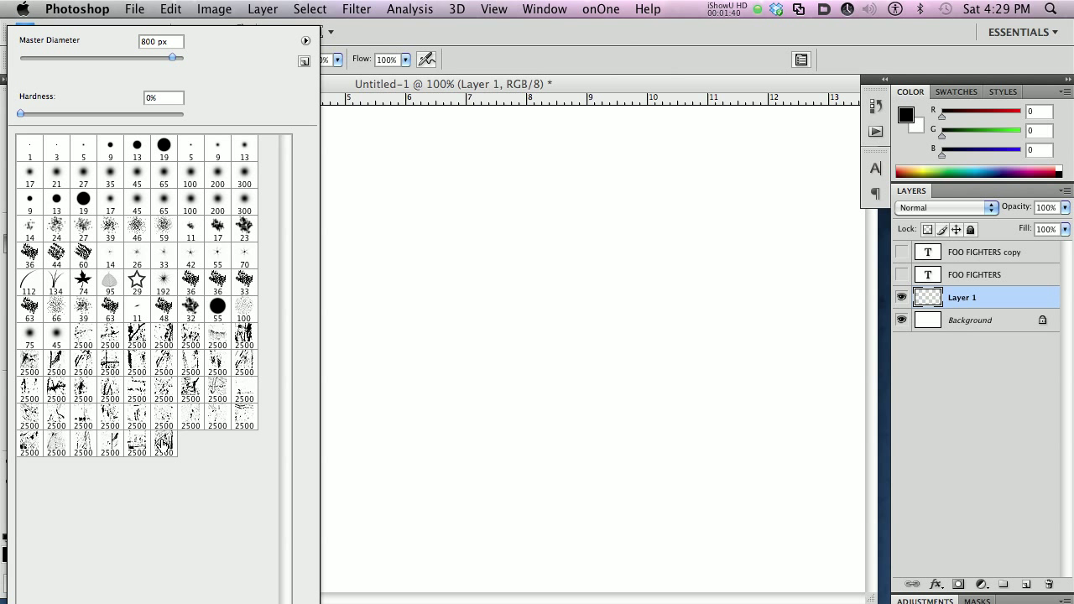
Choose the first grunge brush in the last row of the presets and reduce its diameter to 131 px.
click(30, 445)
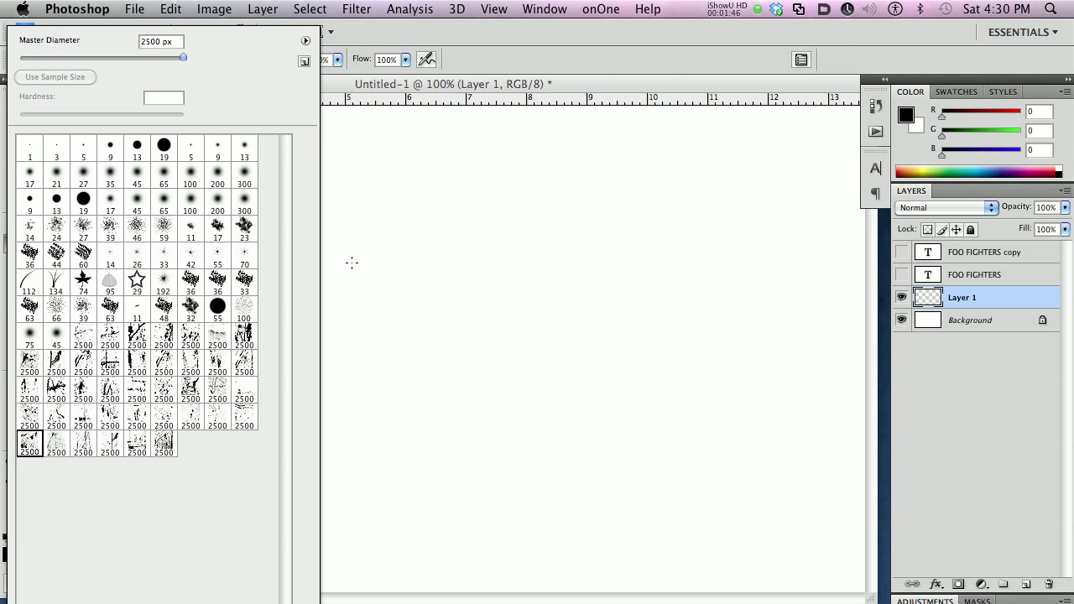
click(574, 81)
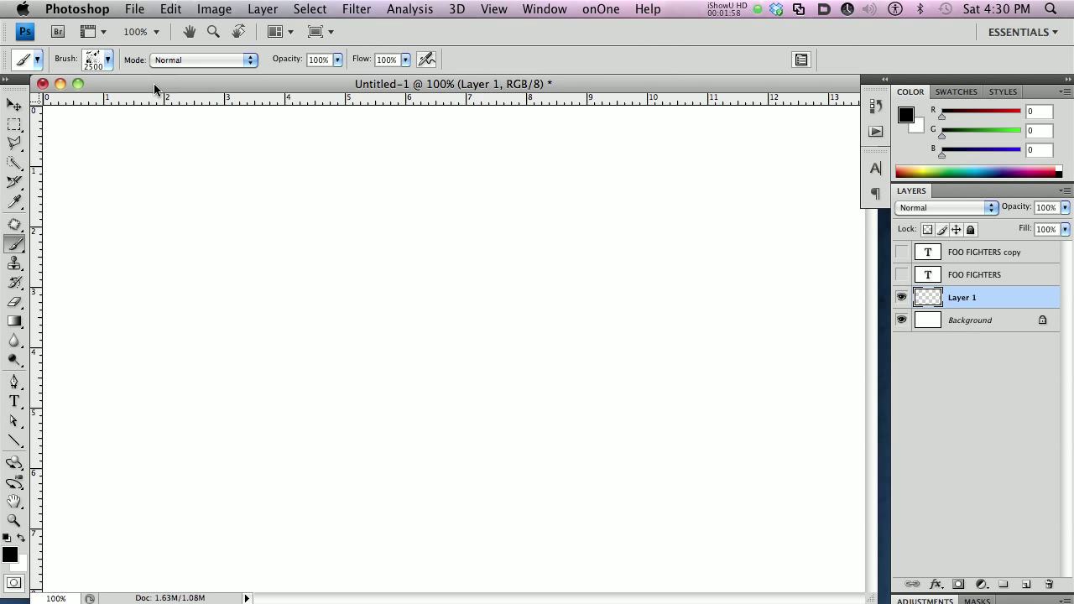
click(108, 61)
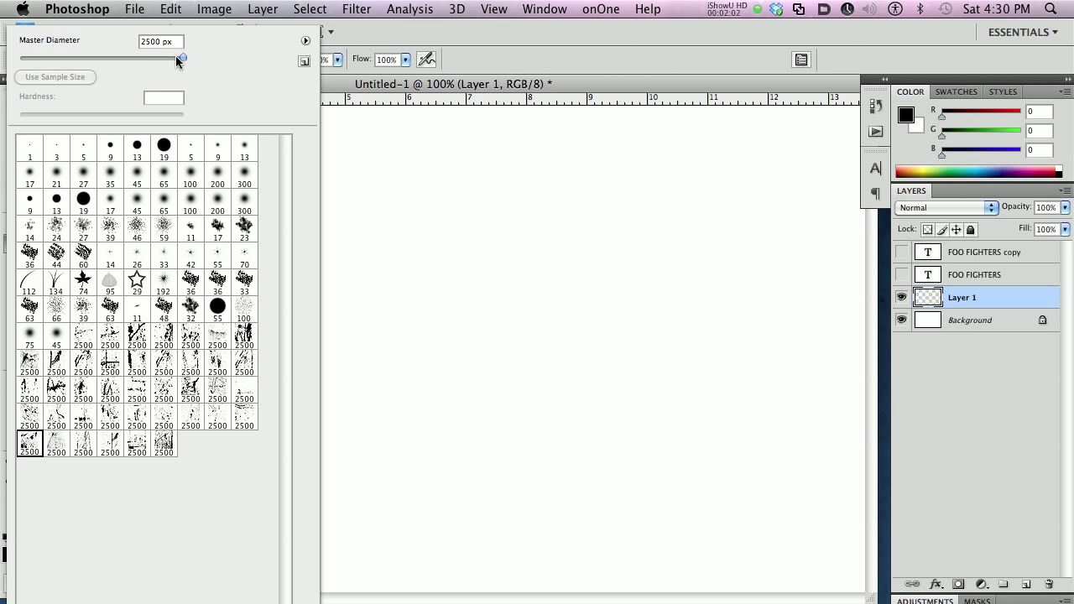
mouse_move(122, 57)
mouse_down()
mouse_move(56, 53)
mouse_move(125, 59)
mouse_move(98, 53)
mouse_move(113, 56)
mouse_up()
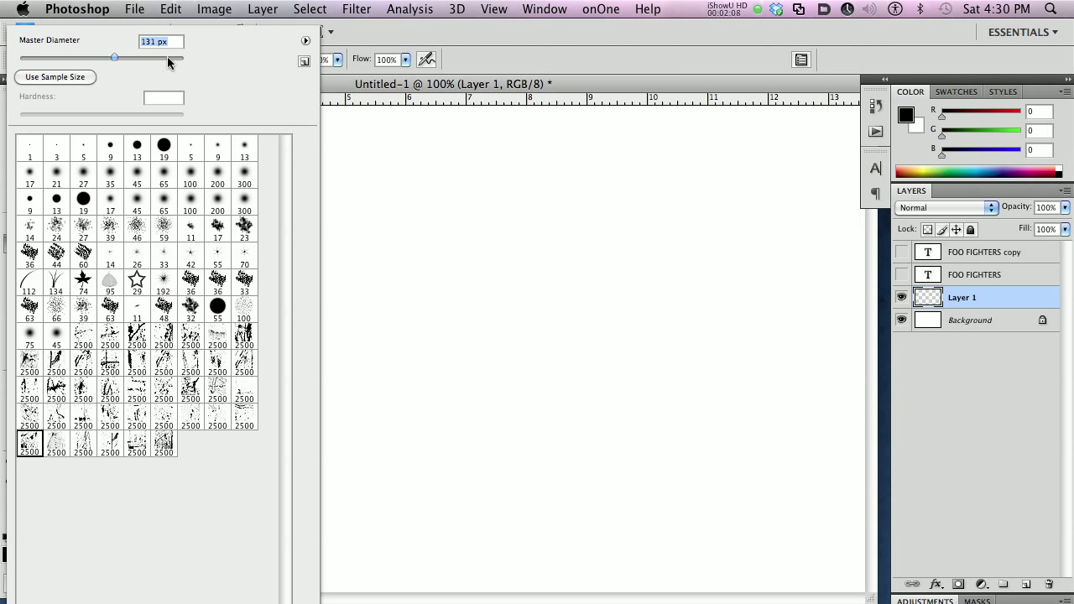
click(411, 90)
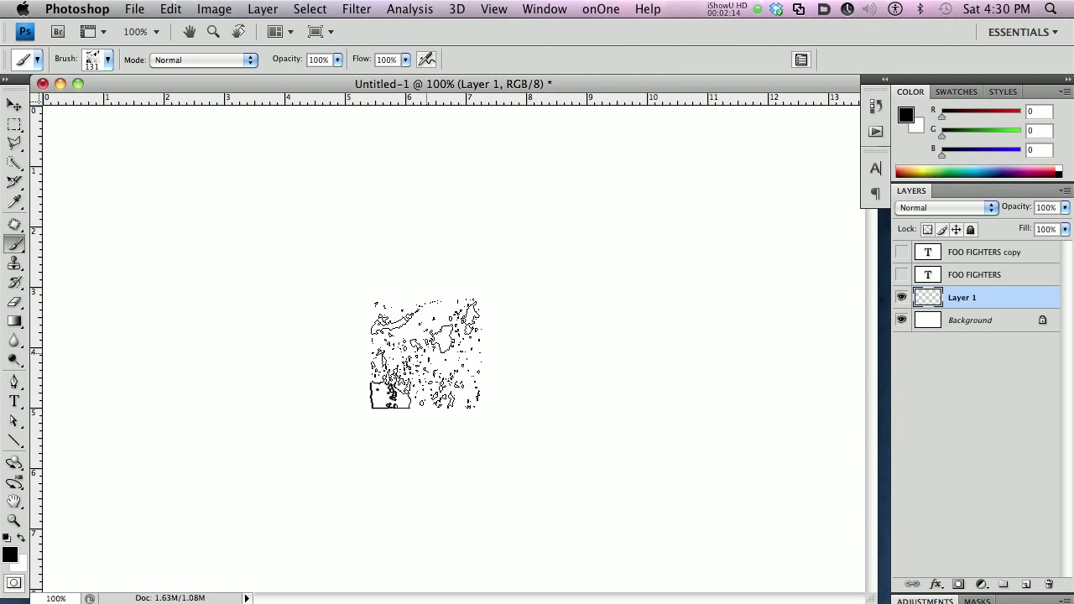
Try larger and smaller sizes for the grunge brush over the canvas and settle on 600 px.
key(bracketleft)
key(bracketleft)
key(bracketright)
key(bracketright)
key(bracketright)
key(bracketright)
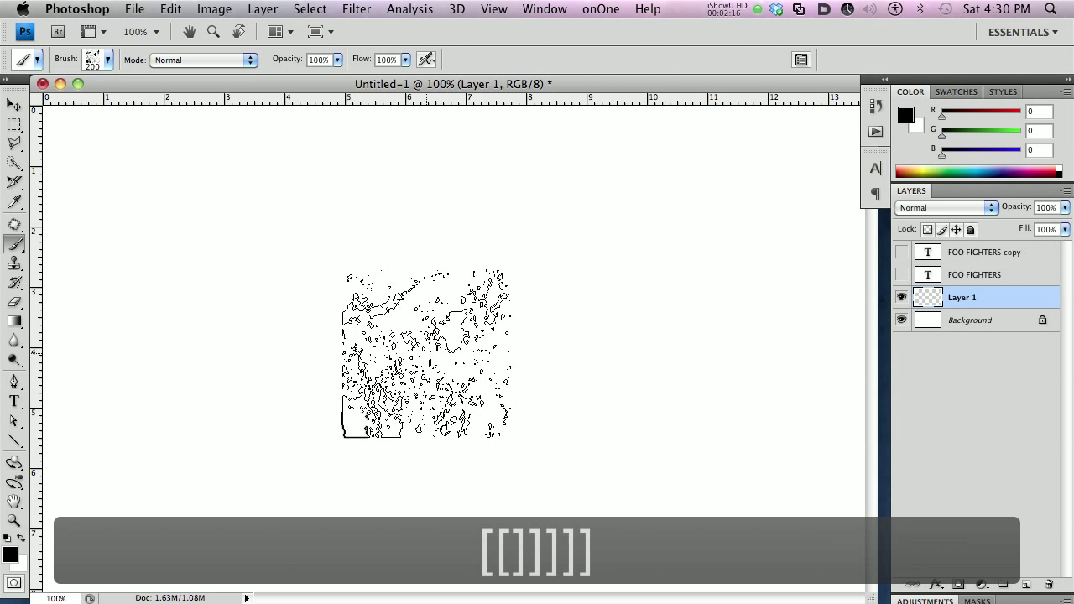
key(bracketright)
key(bracketright)
key(bracketright)
key(bracketright)
key(bracketright)
key(bracketright)
key(bracketright)
key(bracketright)
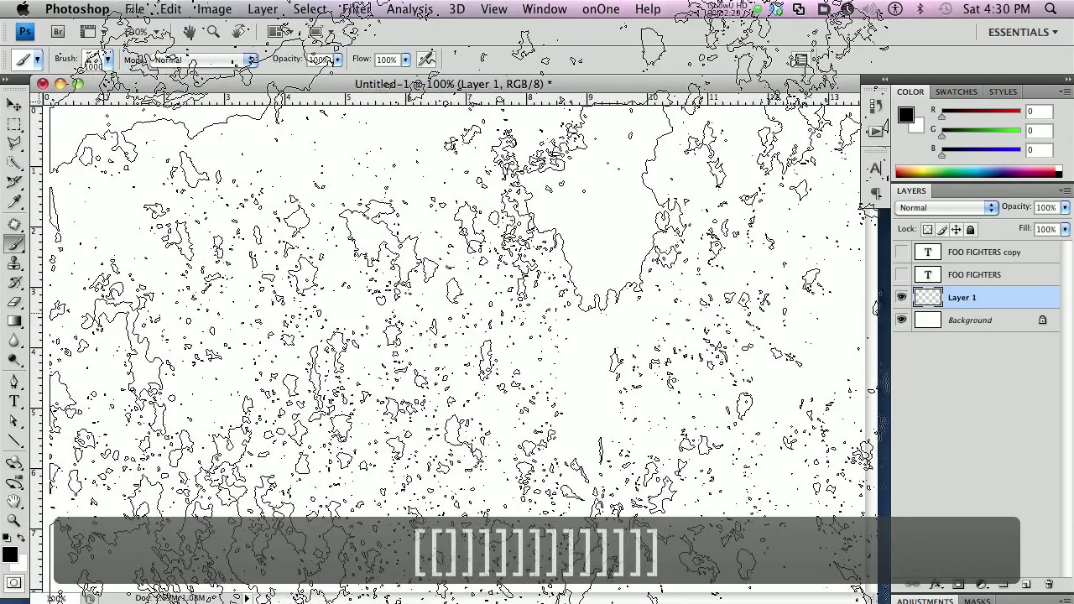
key(bracketright)
key(bracketleft)
key(bracketleft)
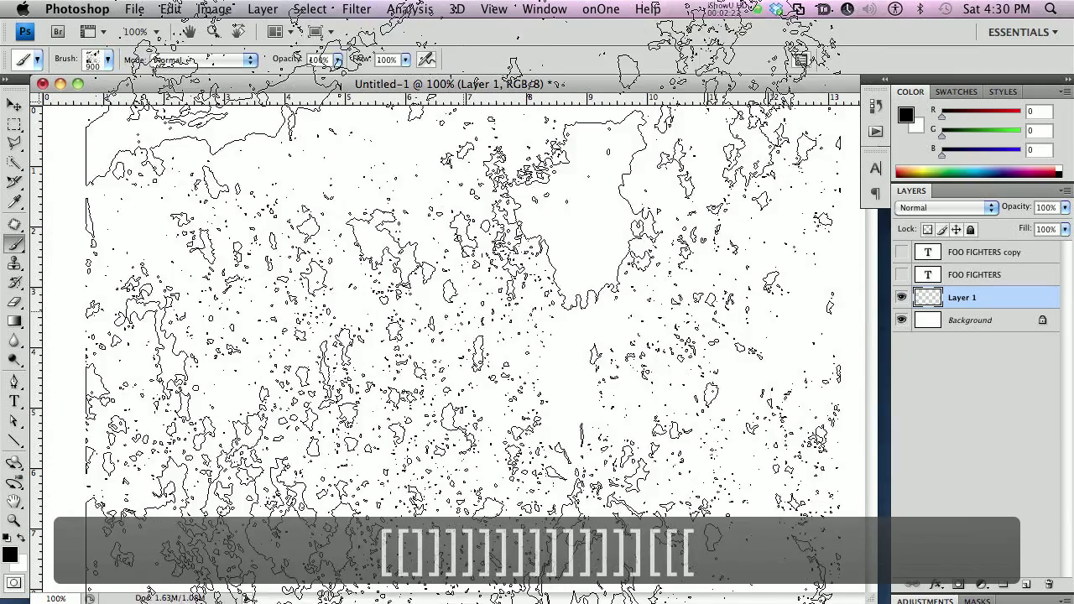
key(bracketleft)
key(bracketleft)
key(bracketleft)
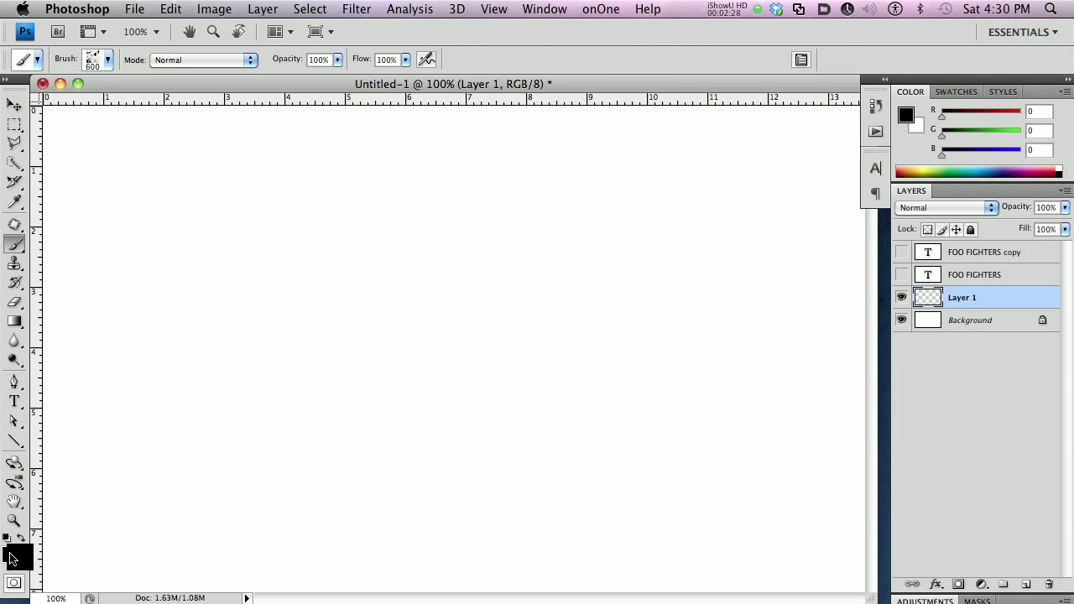
Set the foreground color to a dark red, RGB 84, 14, 0, and return to the Brush tool.
click(11, 558)
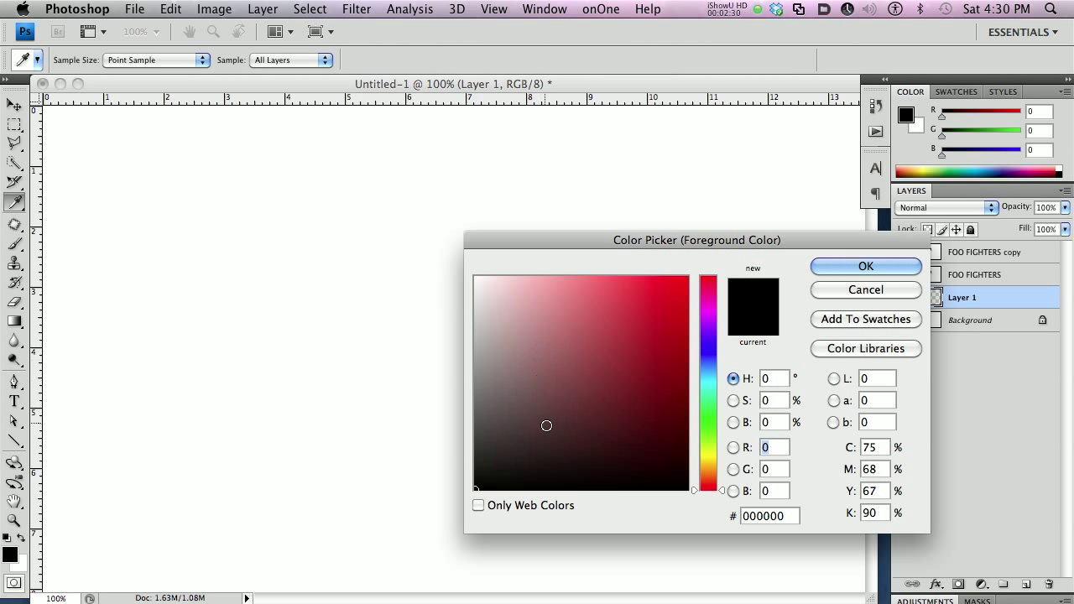
click(682, 394)
drag(682, 394, 695, 420)
drag(720, 495, 721, 486)
click(850, 264)
key(b)
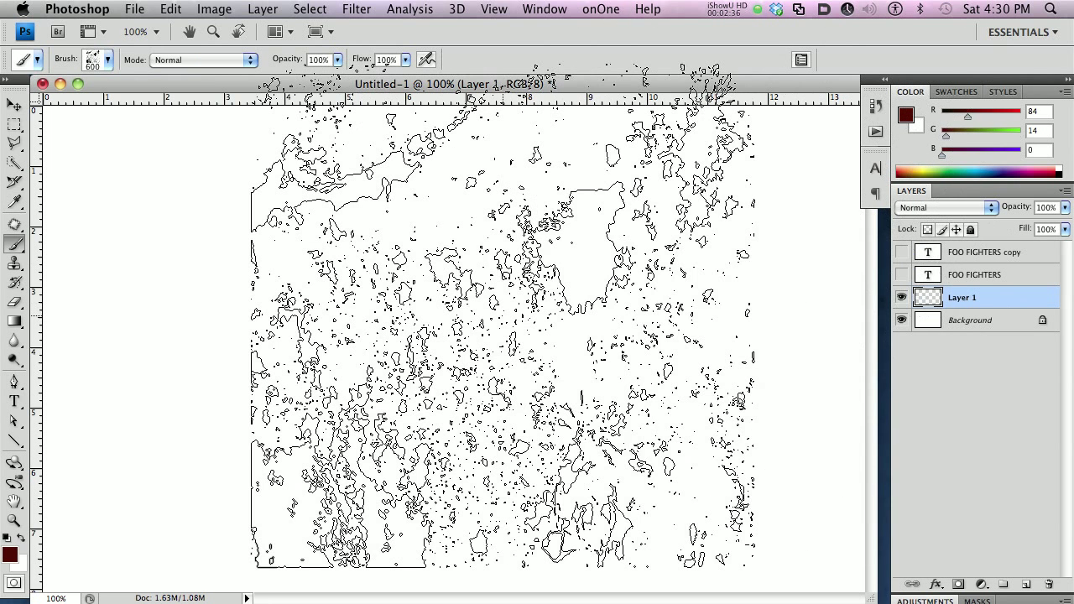
Enlarge the grunge brush to 1000 px and stamp it once over the whole canvas on Layer 1.
key(bracketright)
key(bracketright)
key(bracketright)
key(bracketright)
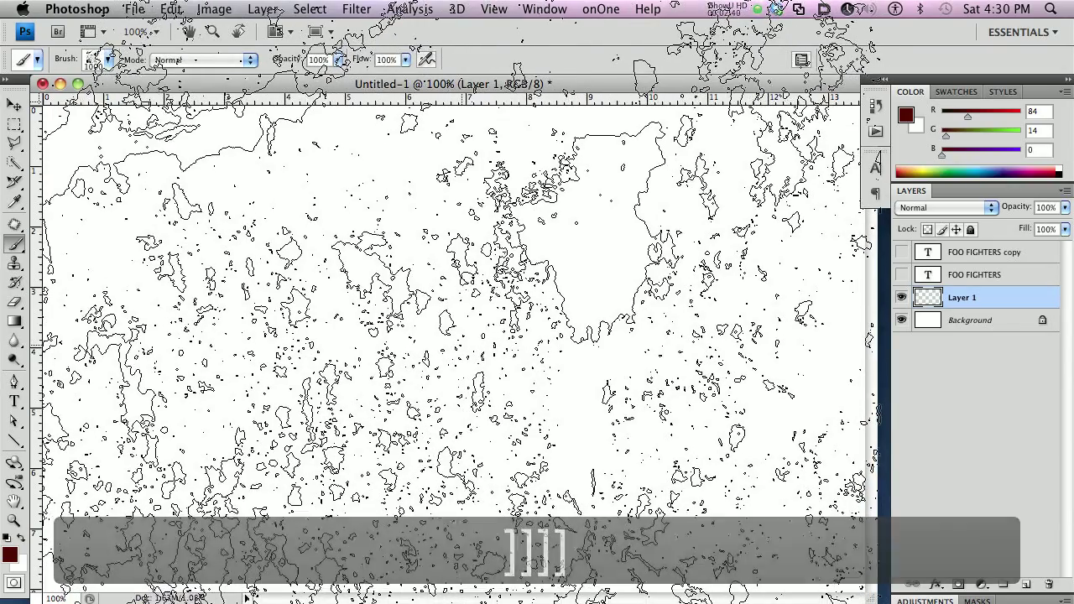
click(453, 353)
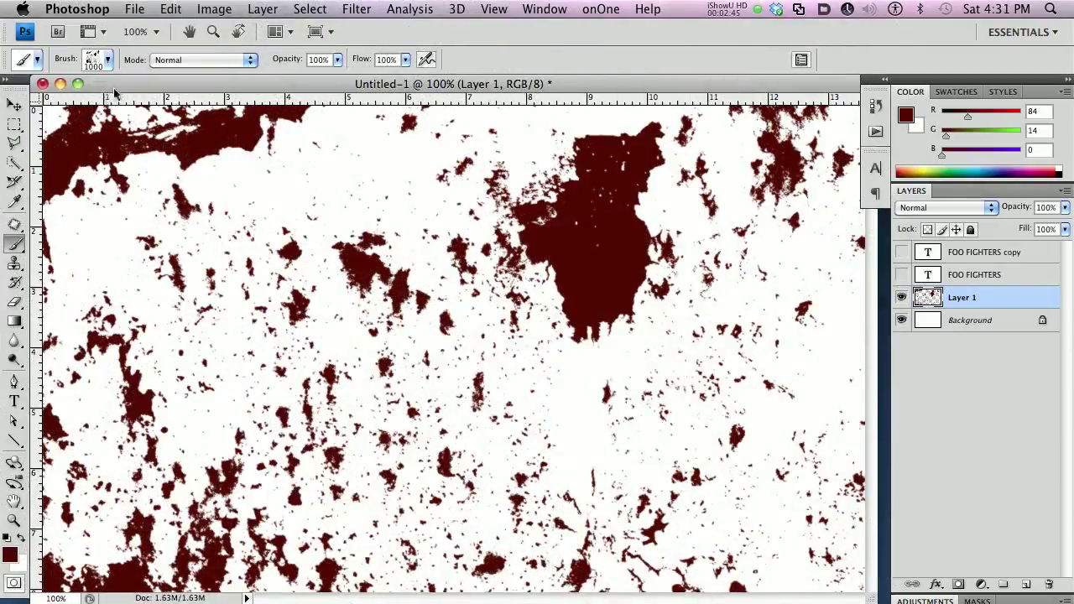
Invert the white Background layer to black.
click(14, 105)
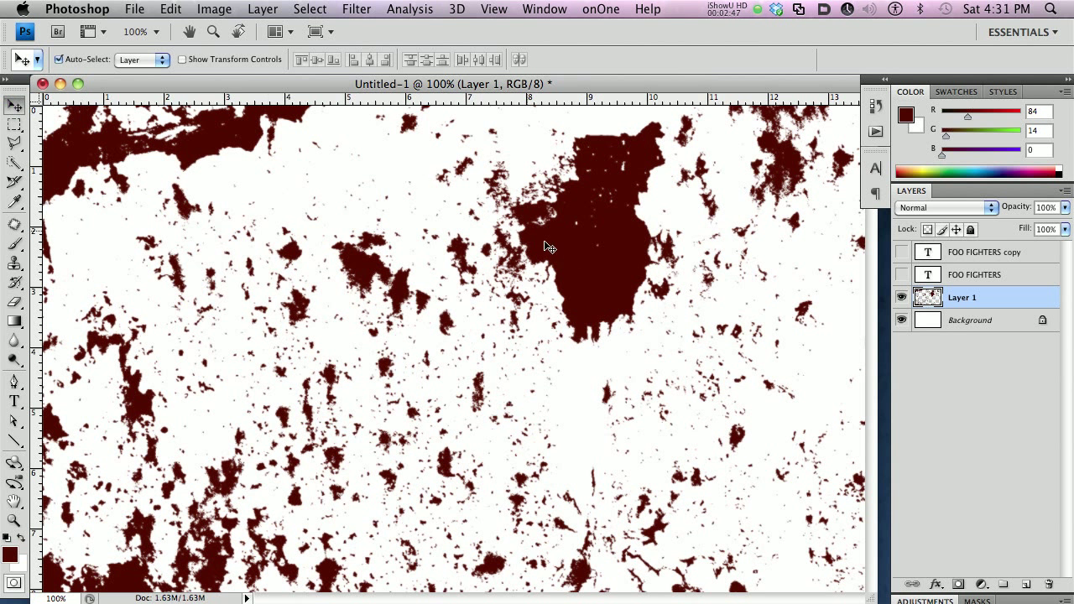
click(967, 320)
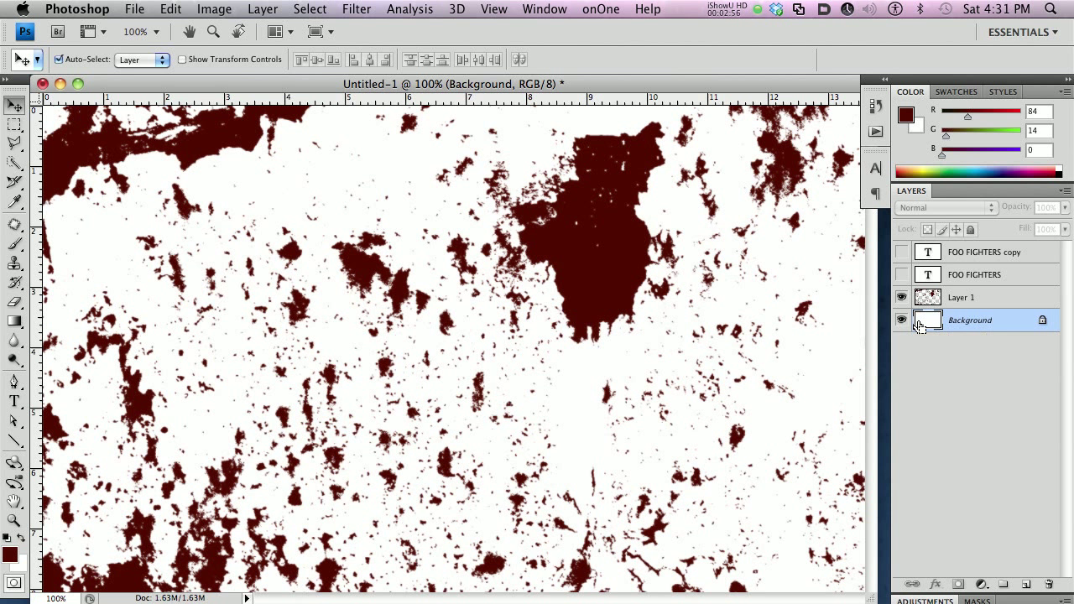
key(super+i)
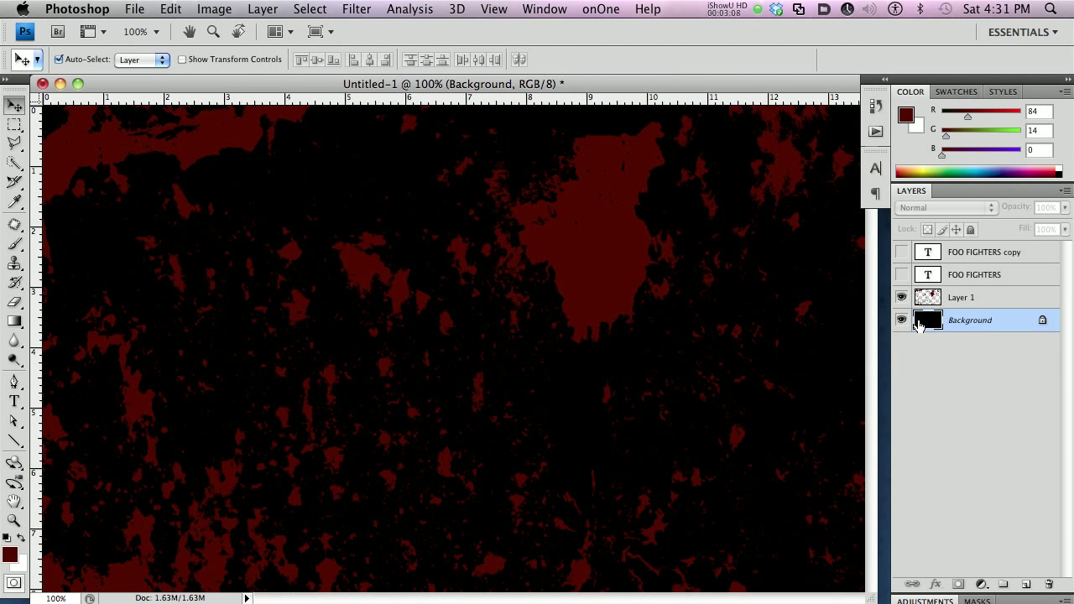
Add a new layer above Layer 1 and set the foreground color to a lighter red, RGB 133, 34, 14.
click(979, 298)
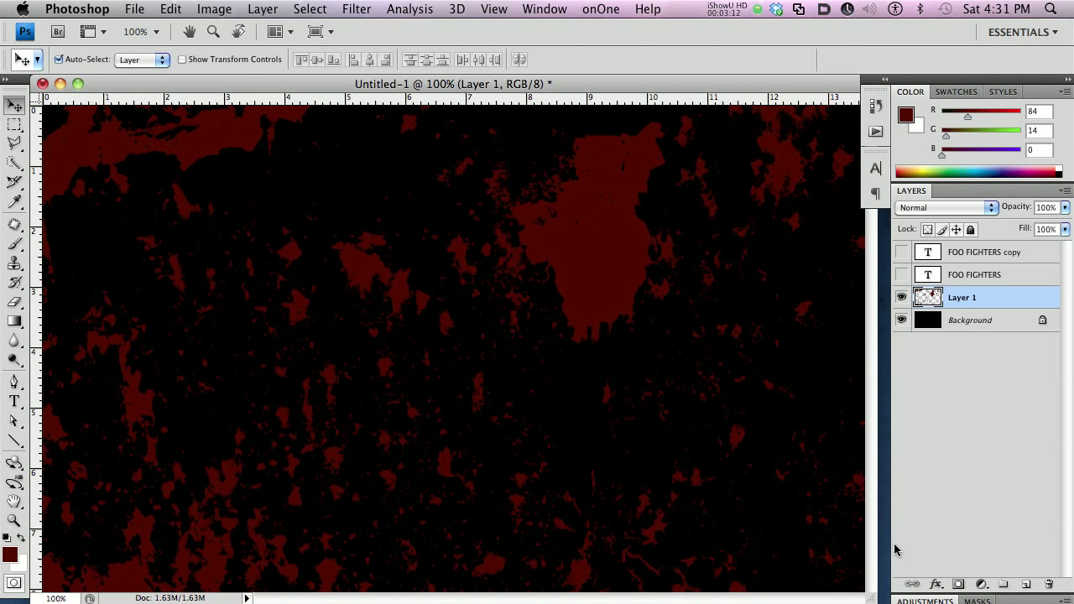
click(1026, 584)
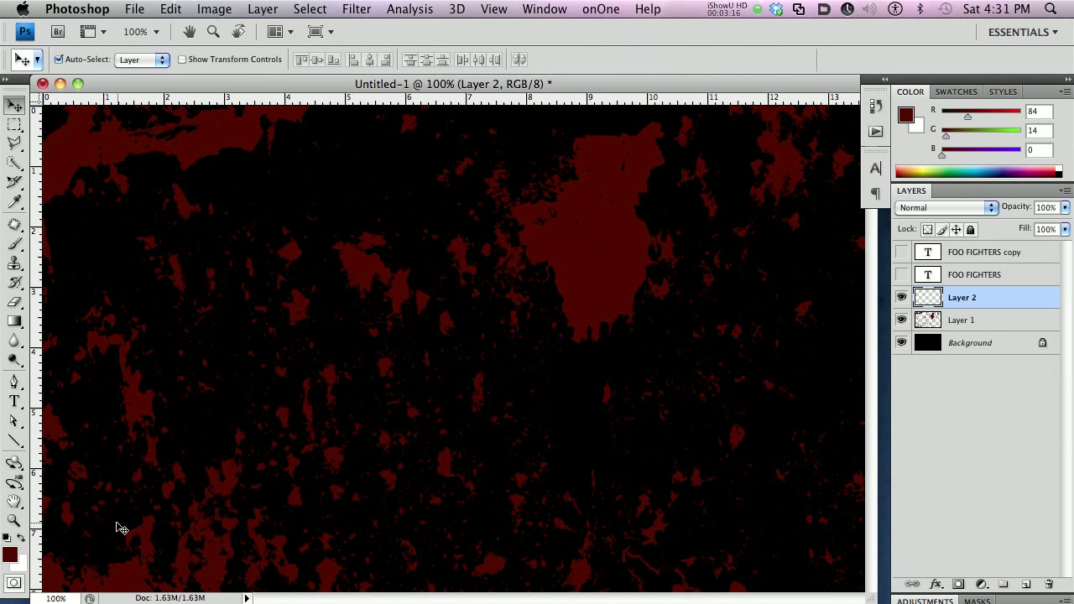
click(9, 555)
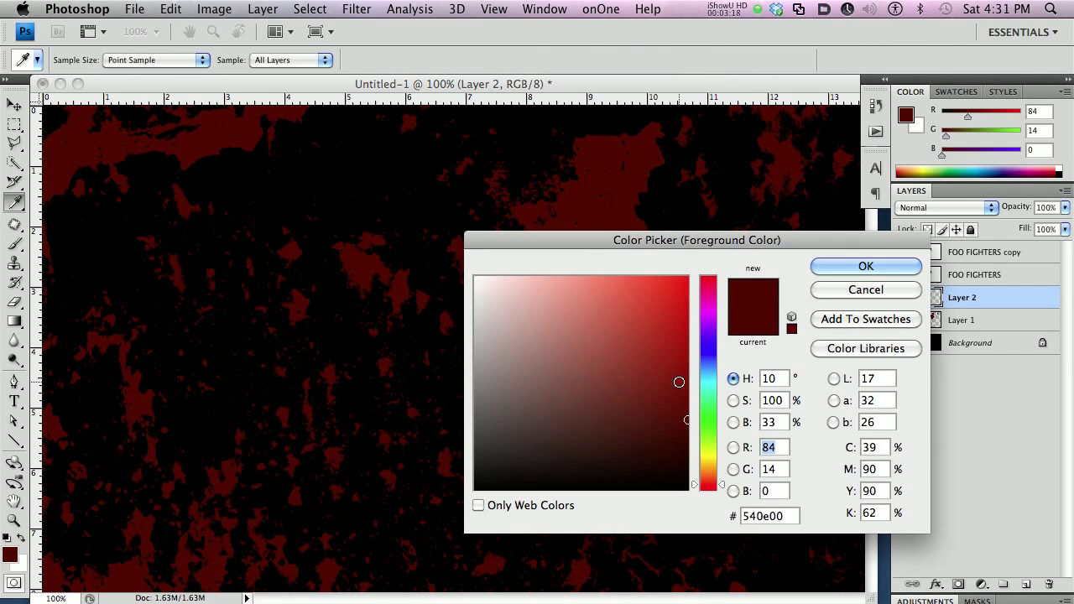
drag(679, 379, 666, 379)
key(Return)
key(v)
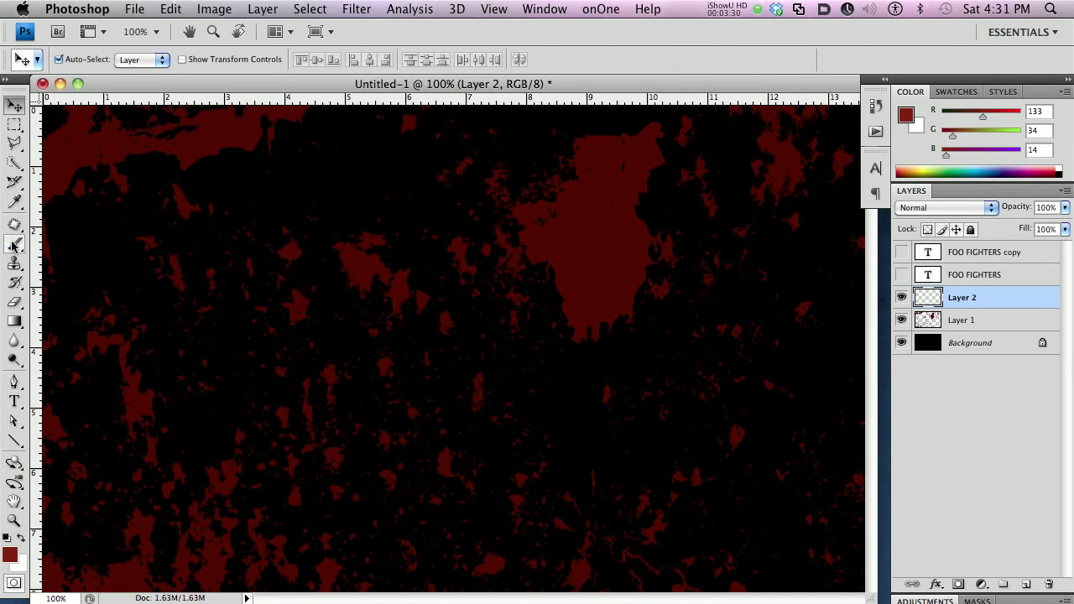
Choose a different brush for painting: the sixth preset in the third row of 2500 px grunge brushes.
click(12, 244)
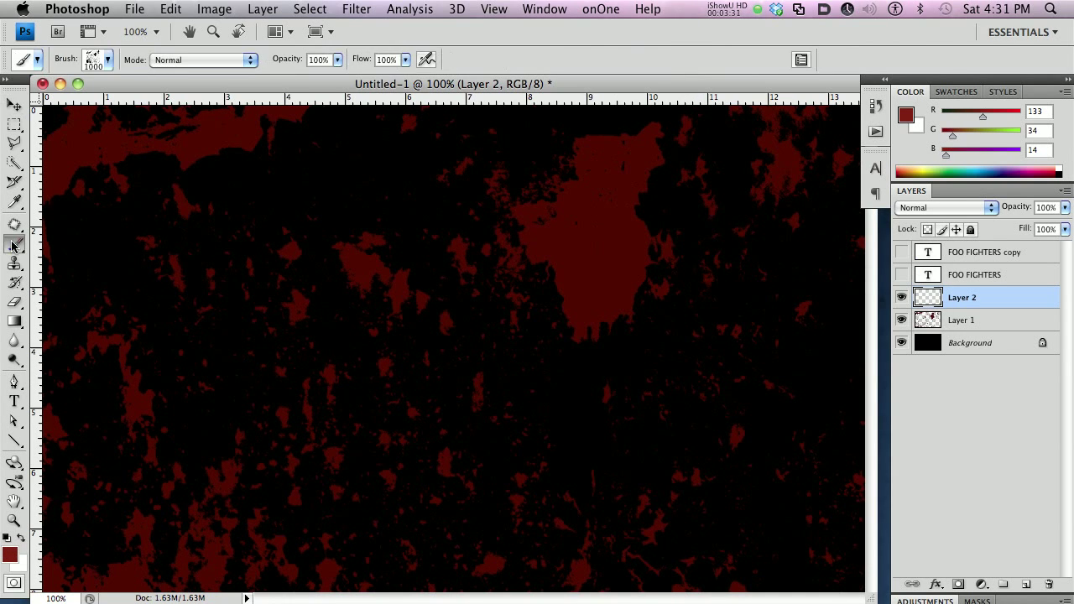
click(112, 61)
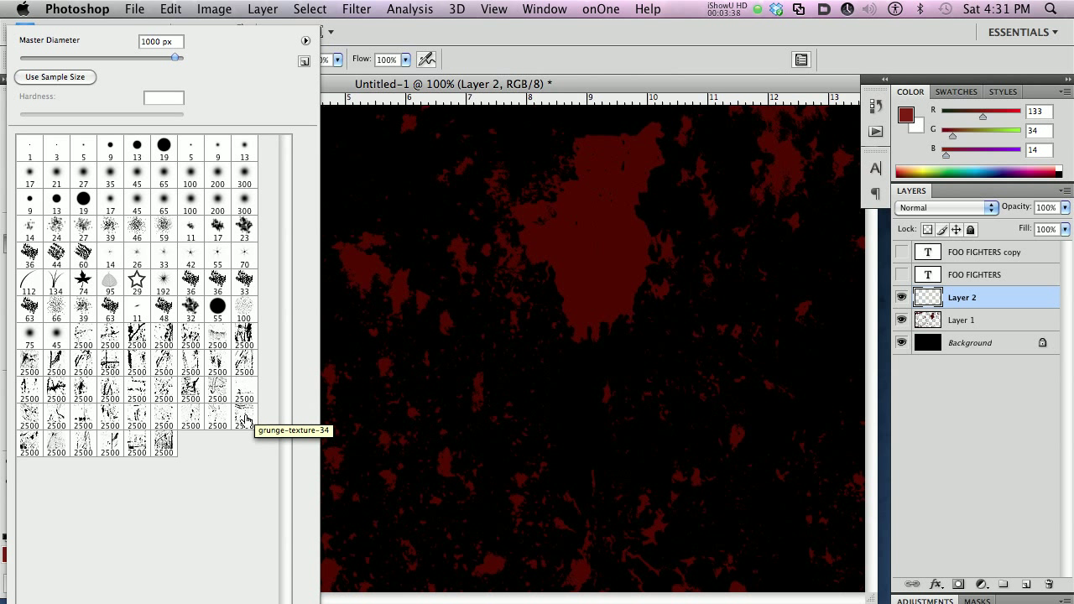
click(163, 389)
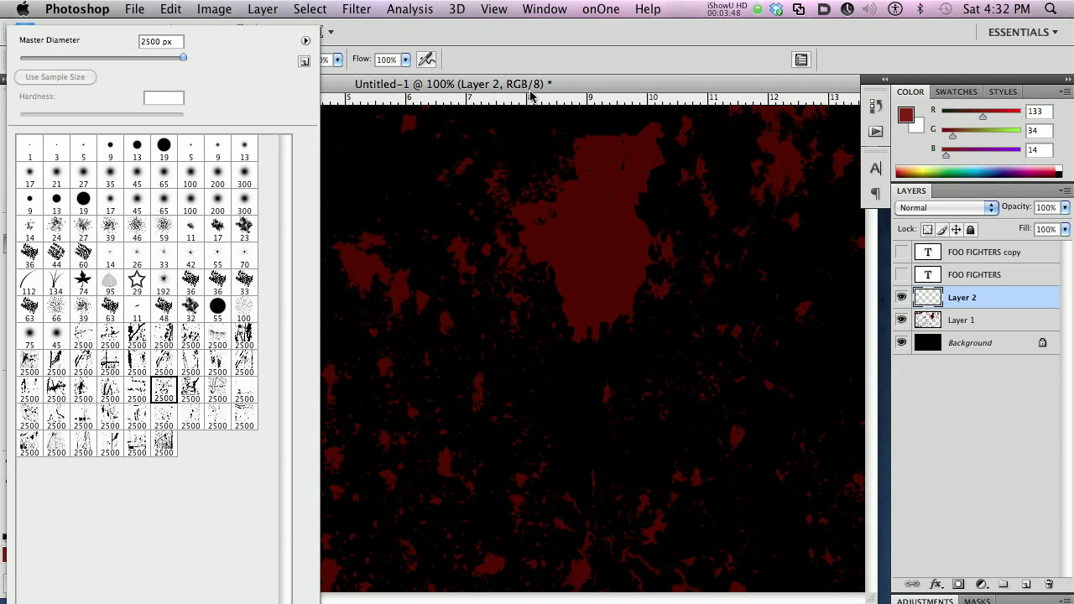
click(580, 89)
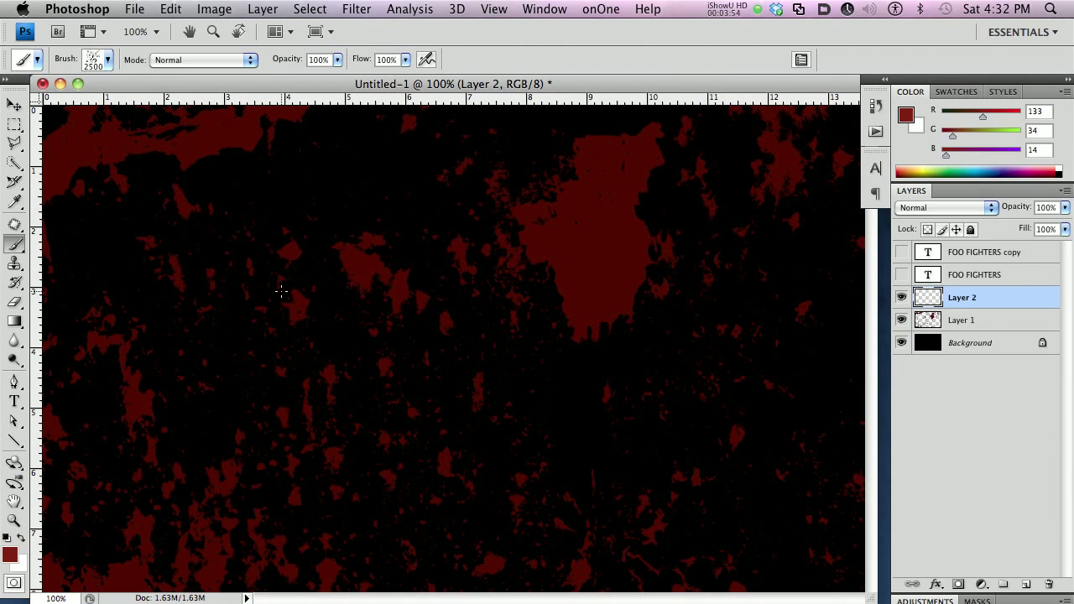
Reduce the grunge brush to 1000 px and stamp it once over the whole canvas on Layer 2.
key(bracketleft)
key(bracketleft)
key(bracketleft)
key(bracketleft)
key(bracketleft)
key(bracketleft)
key(bracketleft)
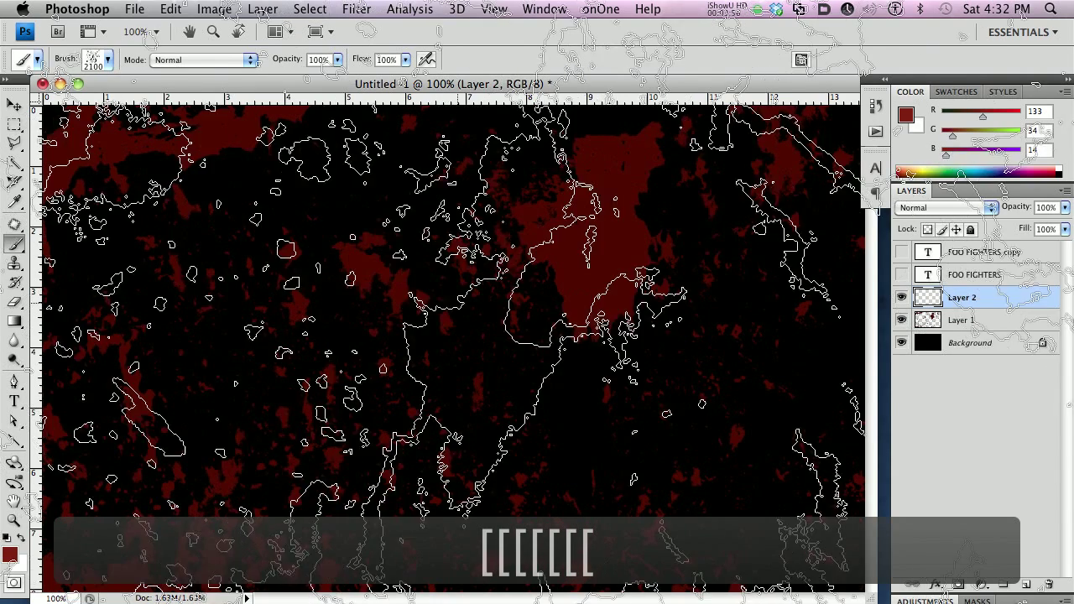
key(bracketleft)
key(bracketleft)
key(bracketleft)
key(bracketleft)
key(bracketleft)
key(bracketleft)
key(bracketleft)
key(bracketleft)
key(bracketleft)
key(bracketleft)
key(bracketleft)
key(bracketleft)
key(bracketleft)
key(bracketleft)
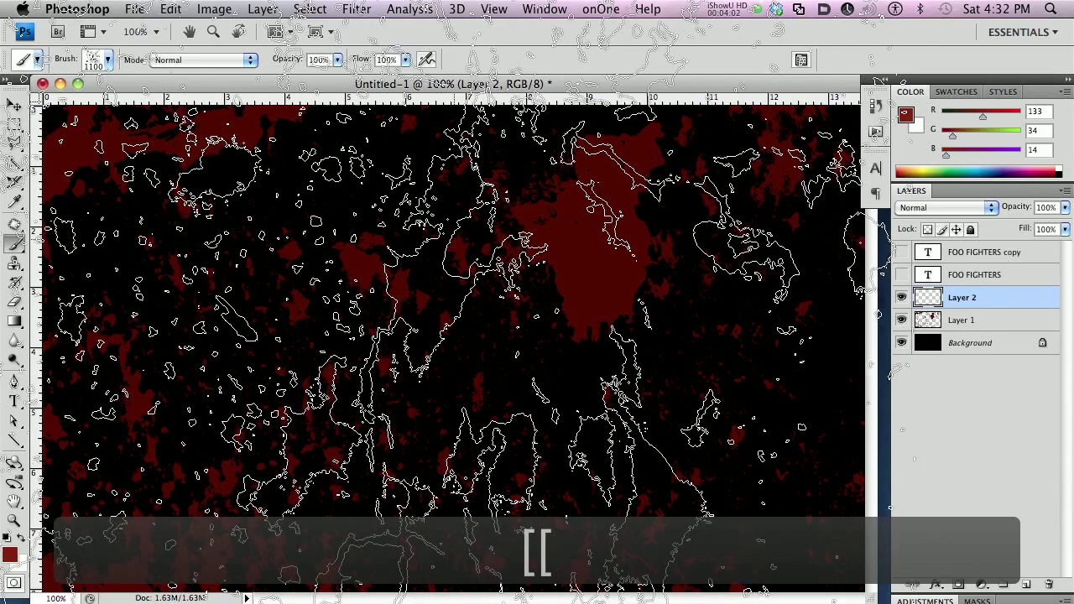
key(bracketleft)
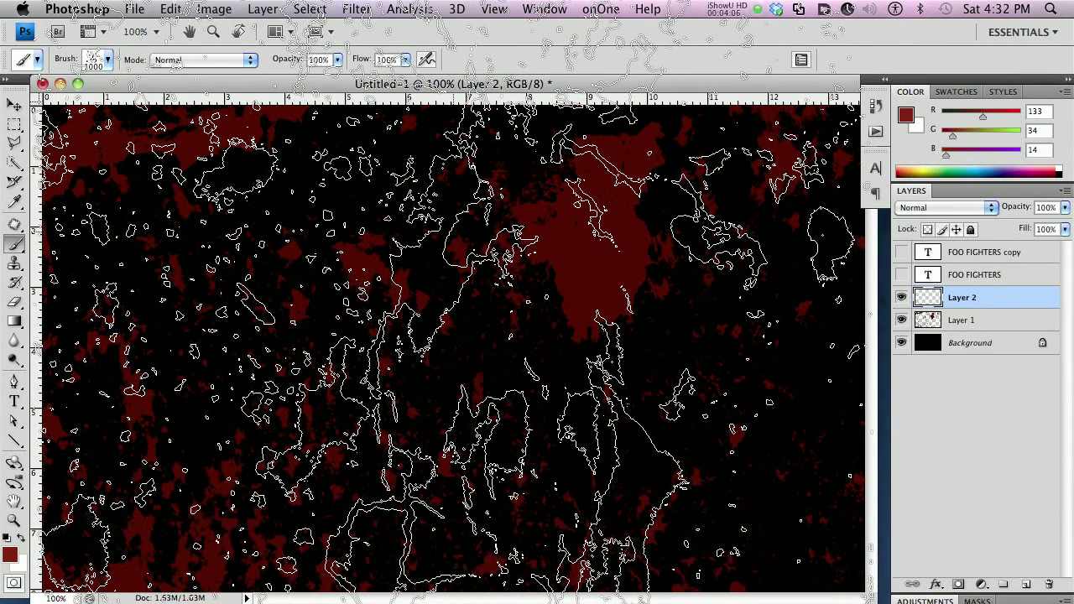
click(453, 344)
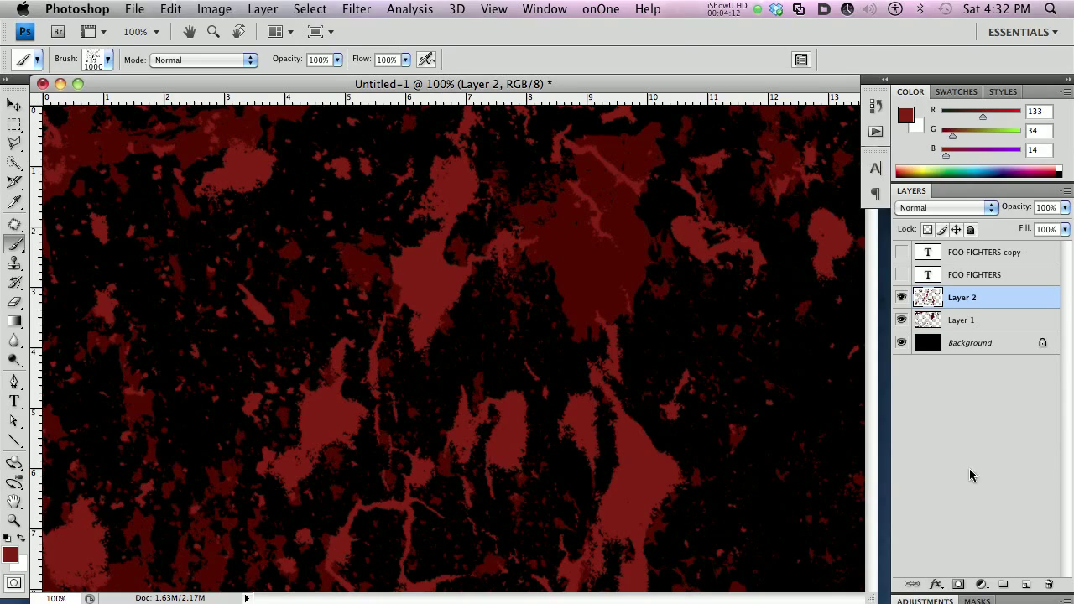
Add a new layer above Layer 2 and set the foreground color to a lighter red, RGB 189, 75, 53.
click(1025, 584)
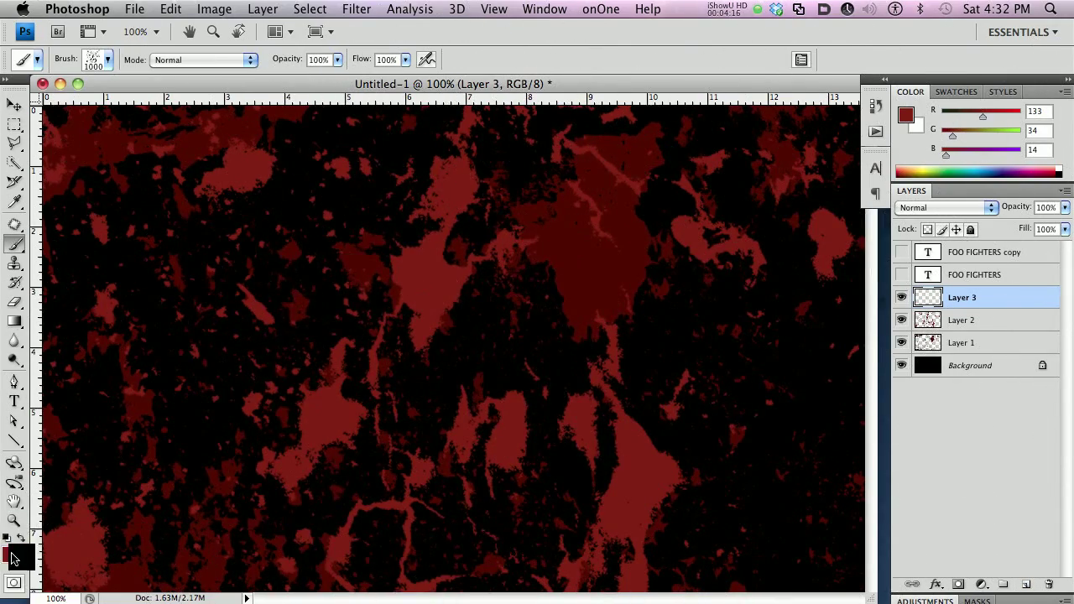
click(10, 555)
drag(665, 340, 632, 331)
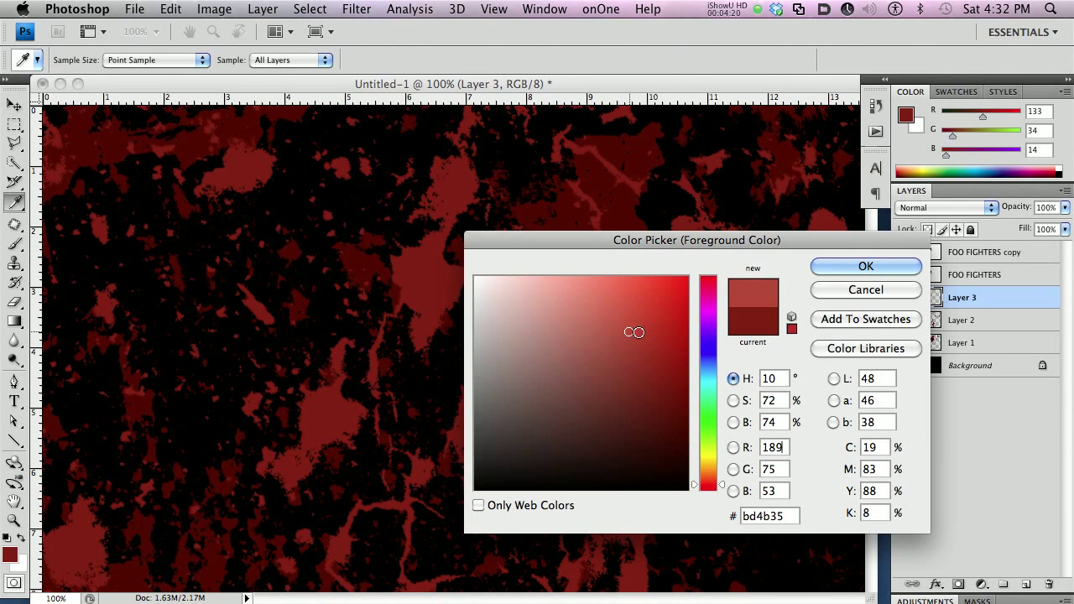
click(842, 266)
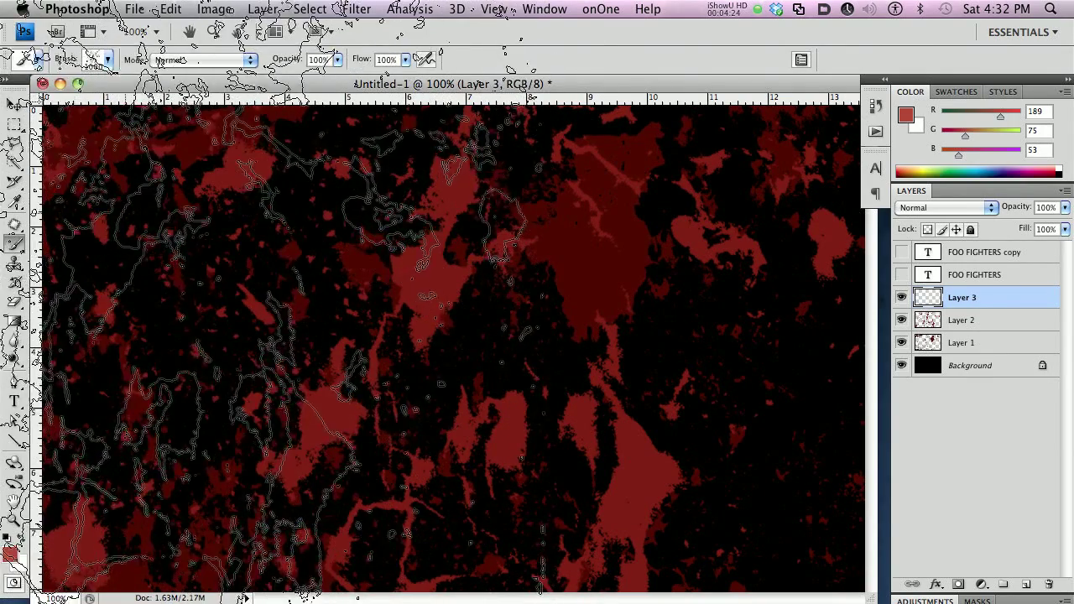
Choose the sixth preset in the first row of 2500 px grunge brushes and reduce its size to 1000 px.
click(107, 60)
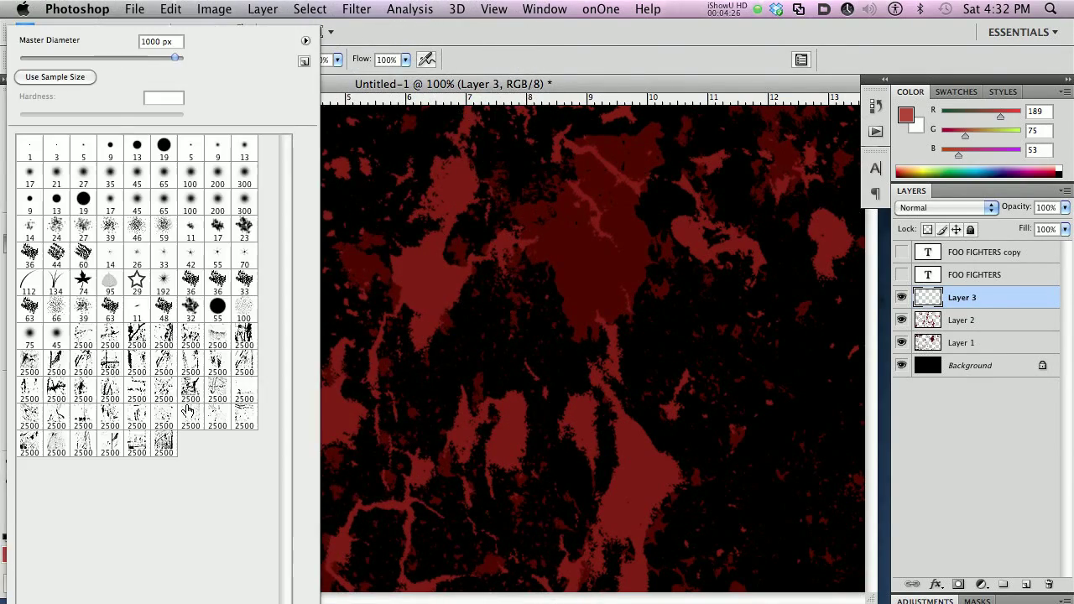
click(217, 337)
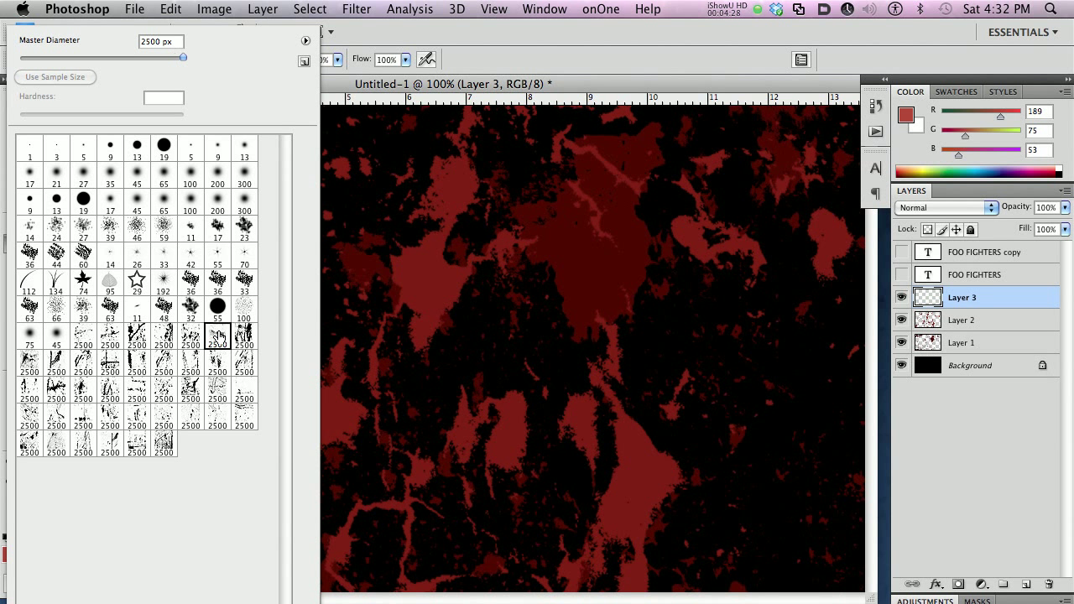
click(567, 84)
key(bracketleft)
key(bracketleft)
key(bracketleft)
key(bracketleft)
key(bracketleft)
key(bracketleft)
key(bracketleft)
key(bracketleft)
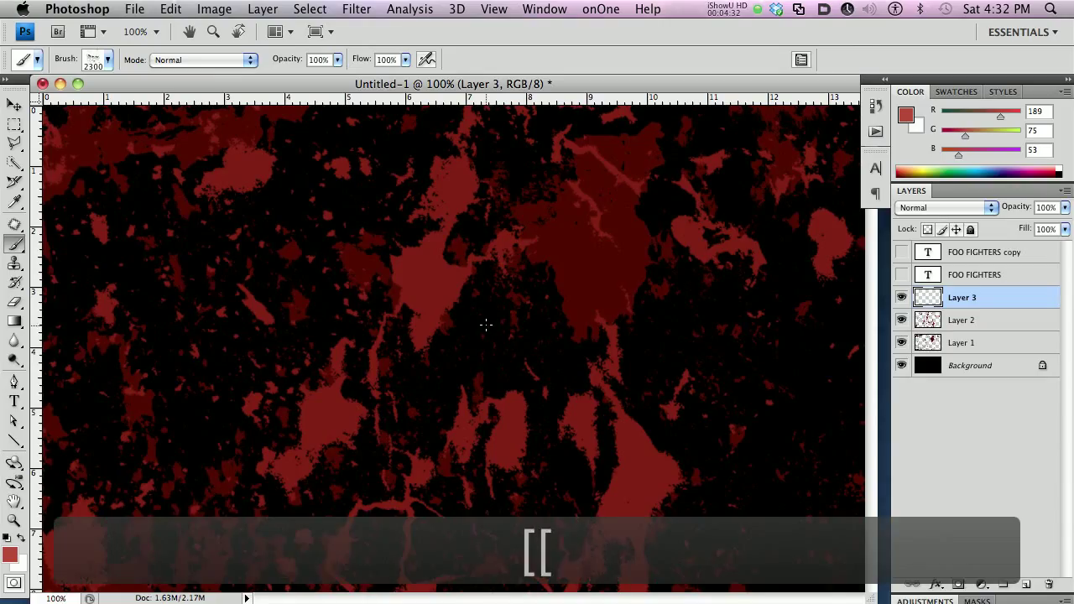
key(bracketleft)
key(bracketleft)
key(bracketleft)
key(bracketleft)
key(bracketleft)
key(bracketleft)
key(bracketleft)
key(bracketleft)
key(bracketleft)
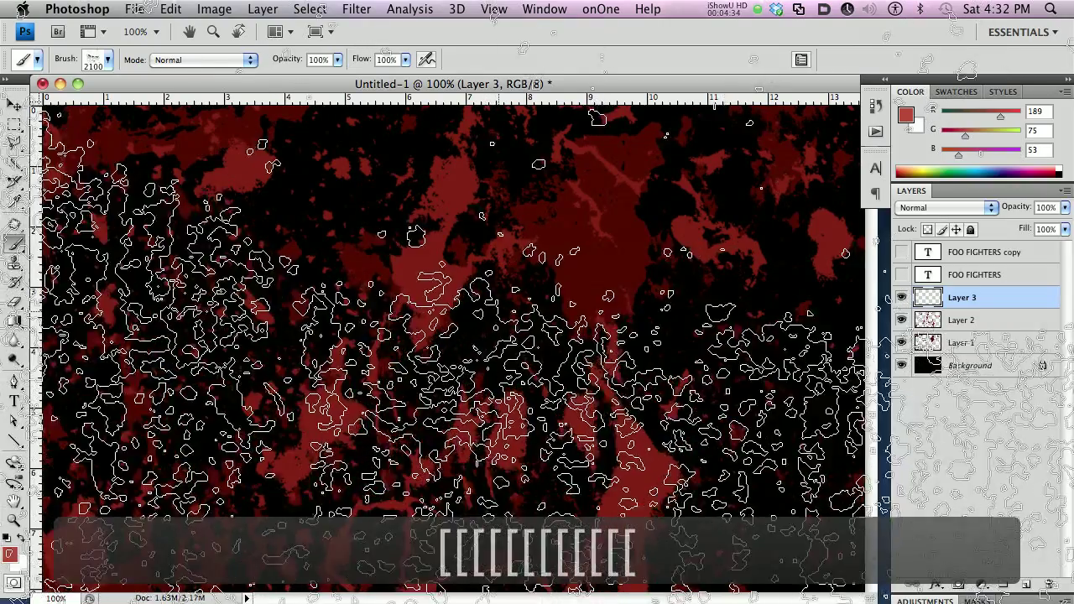
key(bracketleft)
key(bracketleft)
key(bracketleft)
key(bracketleft)
key(bracketleft)
key(bracketleft)
key(bracketleft)
key(bracketleft)
key(bracketleft)
key(bracketleft)
key(bracketleft)
key(bracketleft)
key(bracketleft)
key(bracketleft)
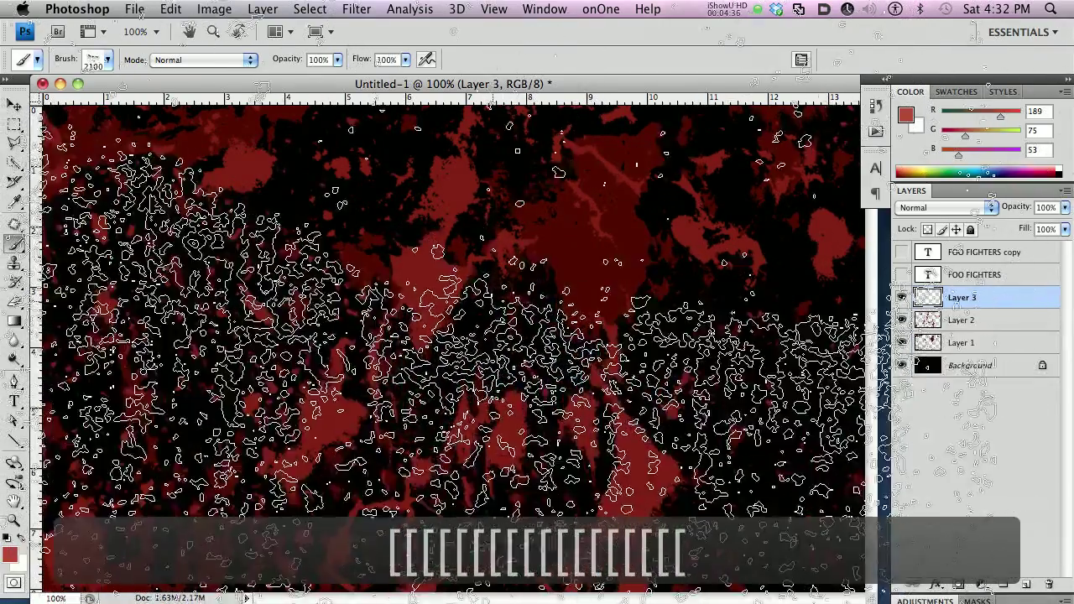
key(bracketright)
key(bracketright)
key(bracketright)
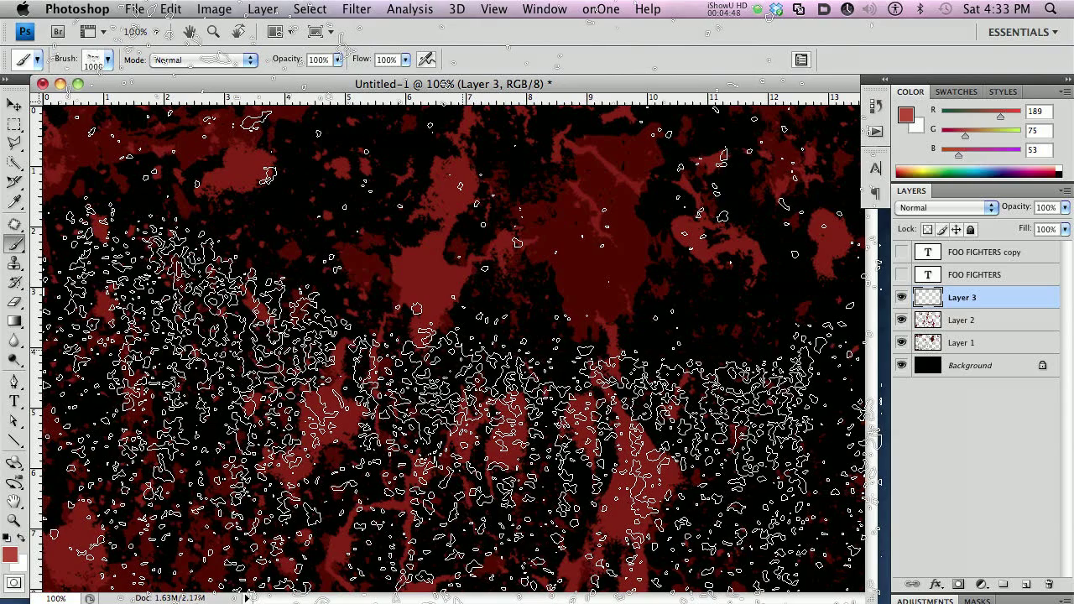
Try one stamp of the lighter red brush across the canvas on Layer 3 and undo it.
click(453, 352)
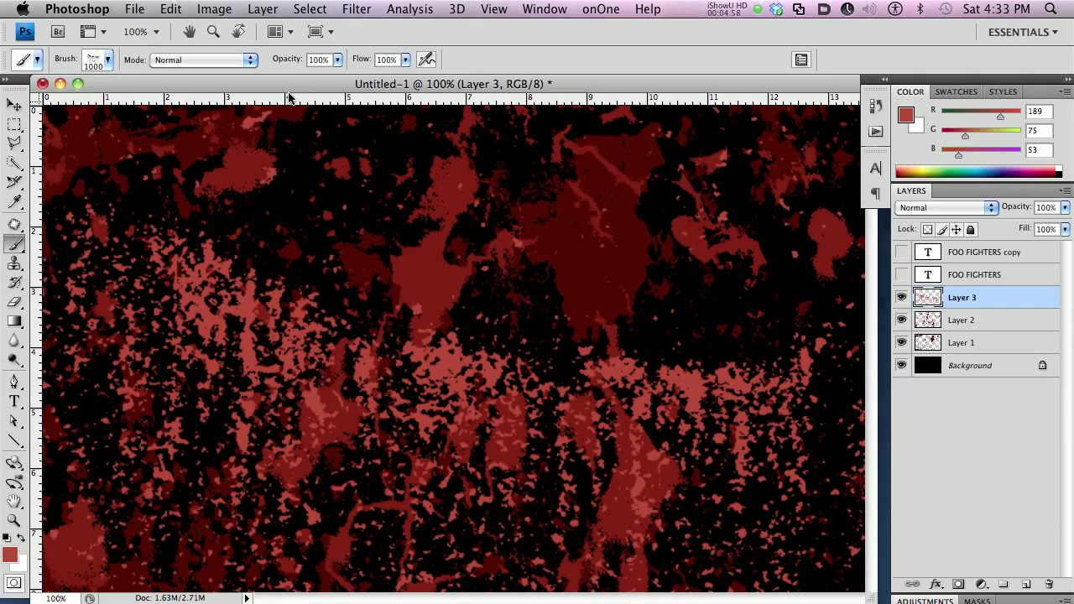
key(super+z)
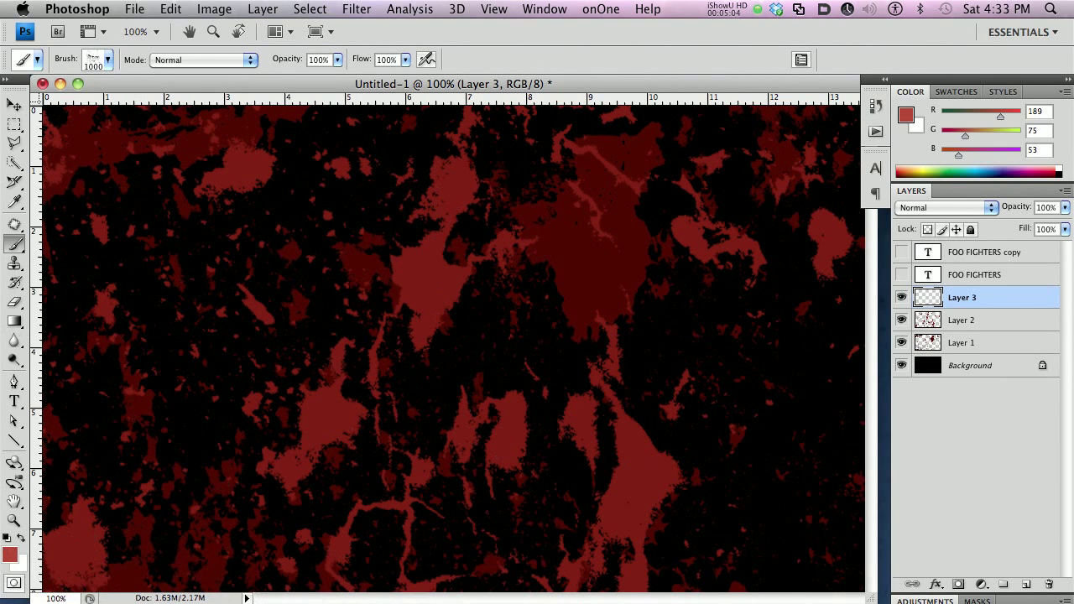
Set the foreground color to bright red, RGB 239, 50, 12, and stamp the grunge brush once over the canvas on Layer 3.
click(9, 554)
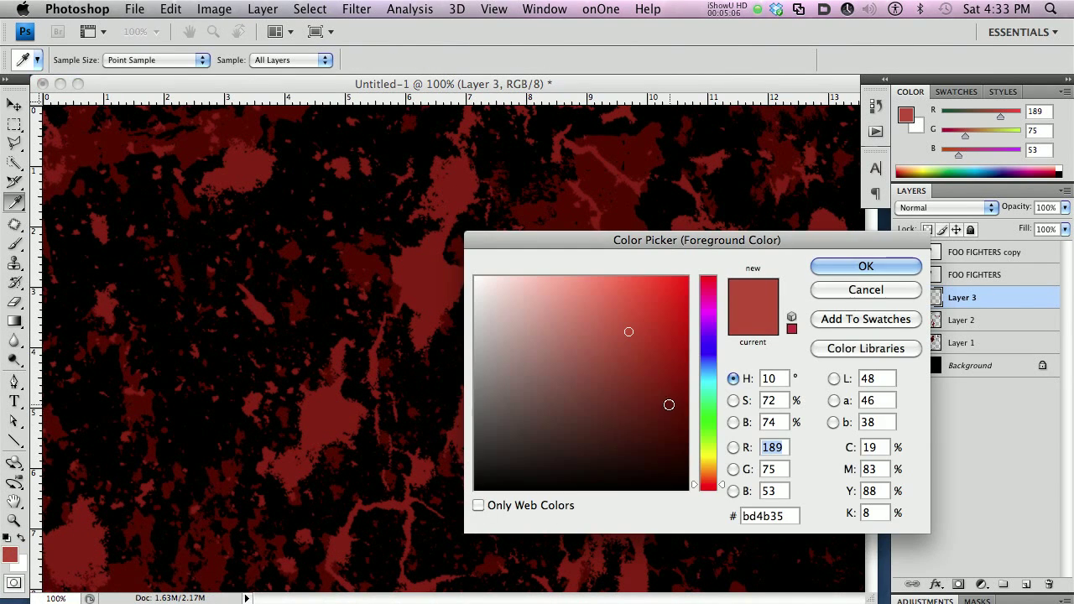
mouse_move(644, 328)
mouse_down()
mouse_move(678, 311)
mouse_move(677, 289)
mouse_up()
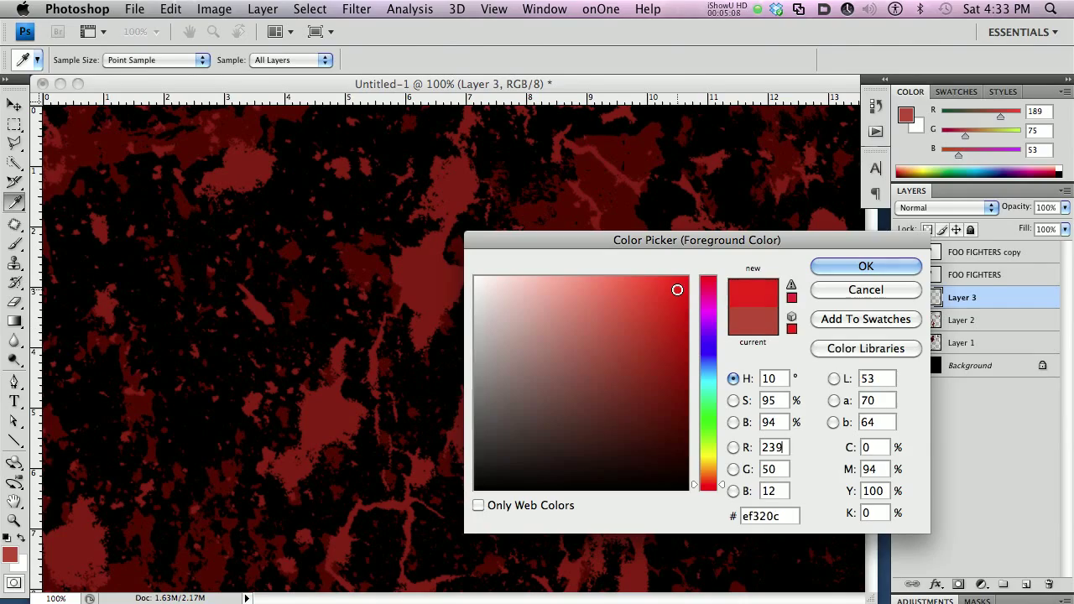
click(866, 266)
key(b)
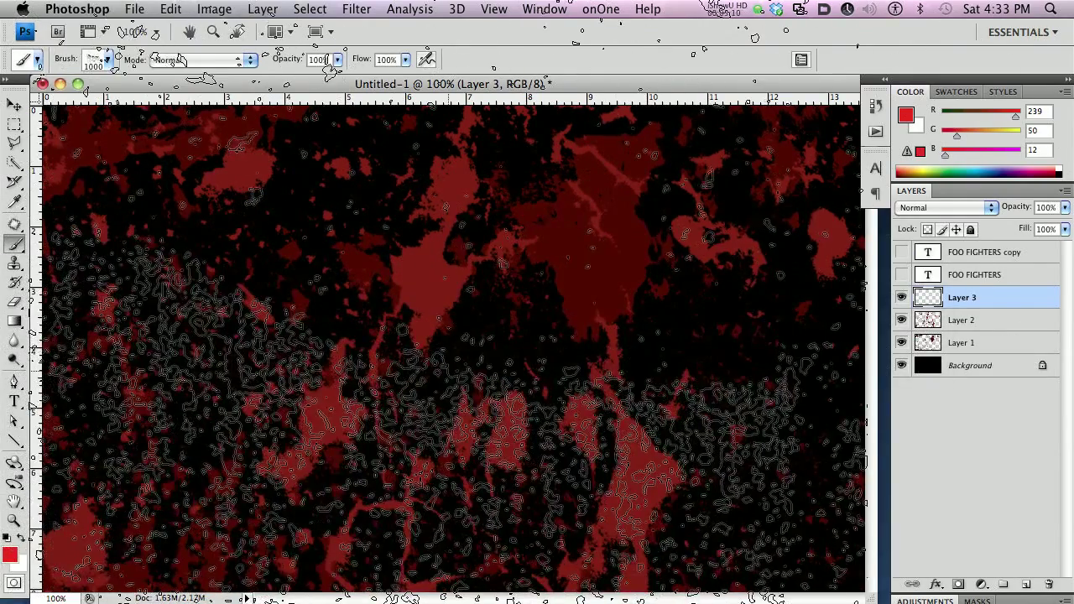
click(452, 374)
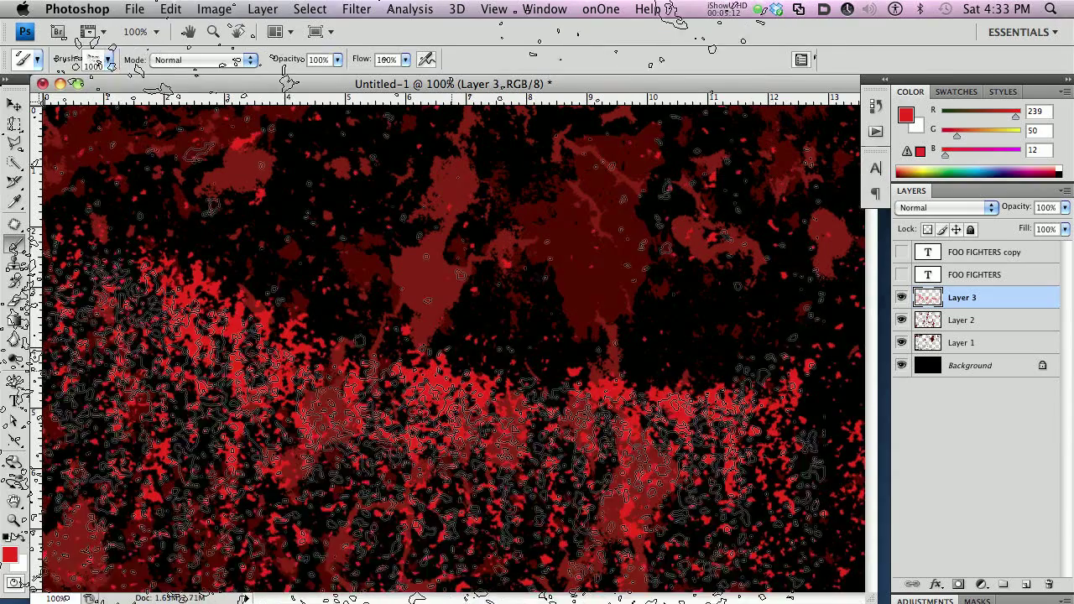
Switch to the Move tool and show both hidden FOO FIGHTERS text layers.
click(14, 105)
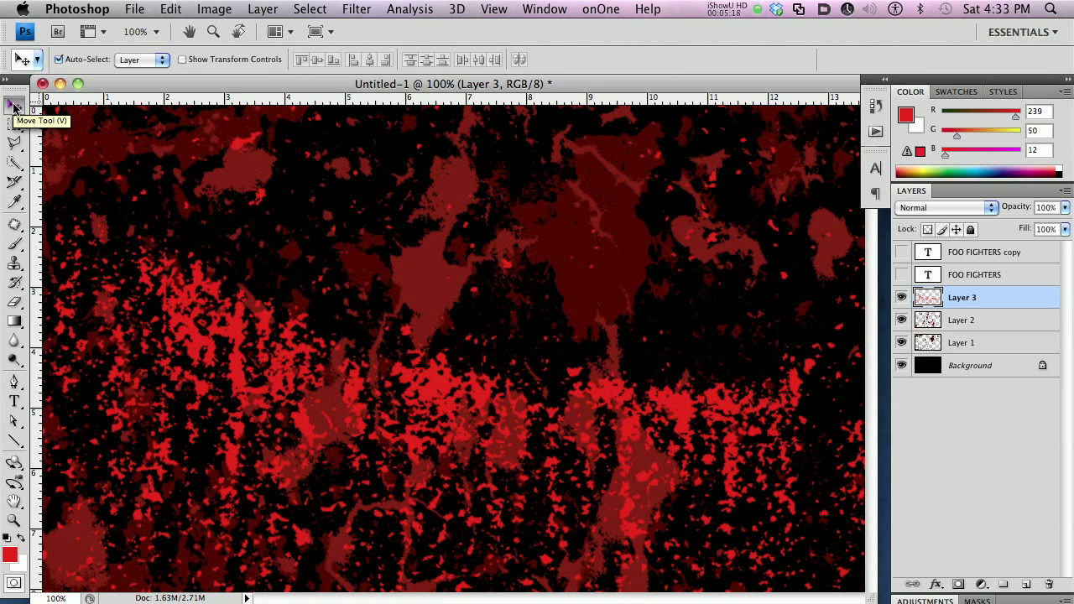
click(900, 276)
click(901, 252)
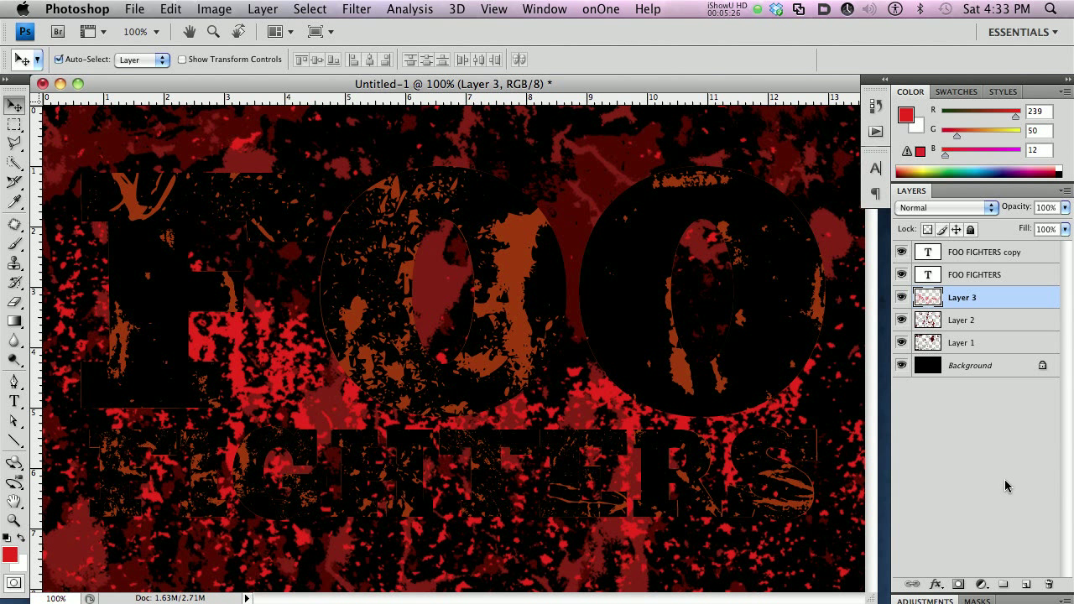
Recolor the text of the FOO FIGHTERS copy layer to light orange, ffb873.
double_click(928, 273)
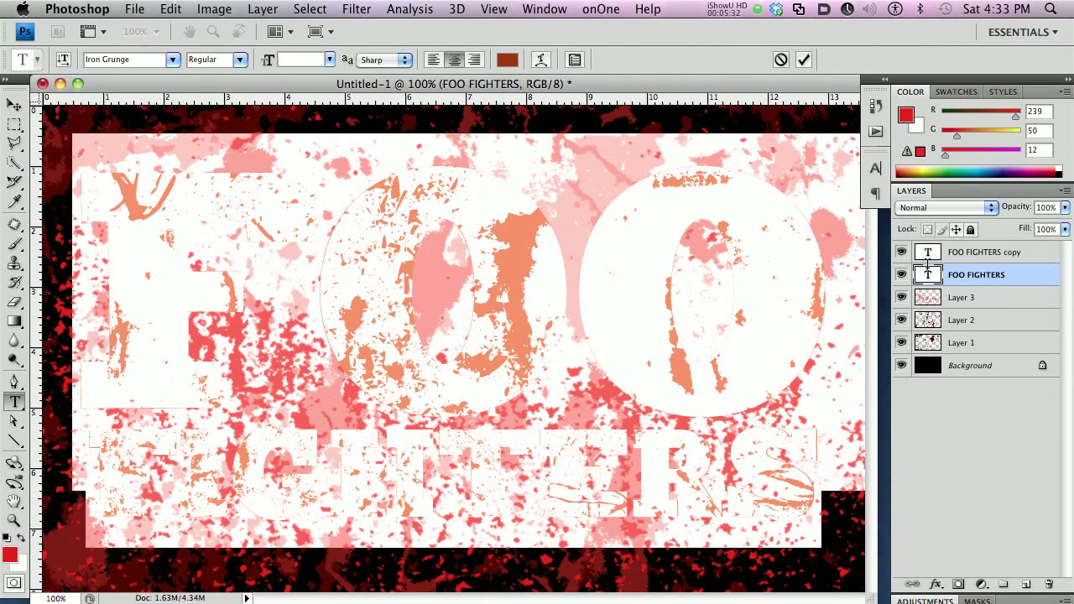
double_click(928, 252)
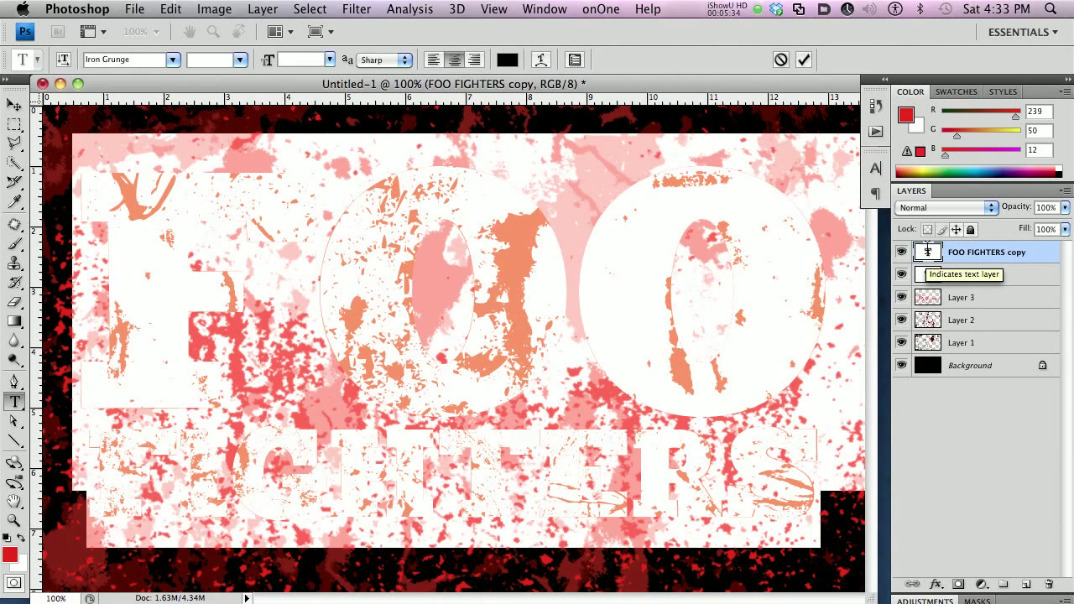
click(508, 60)
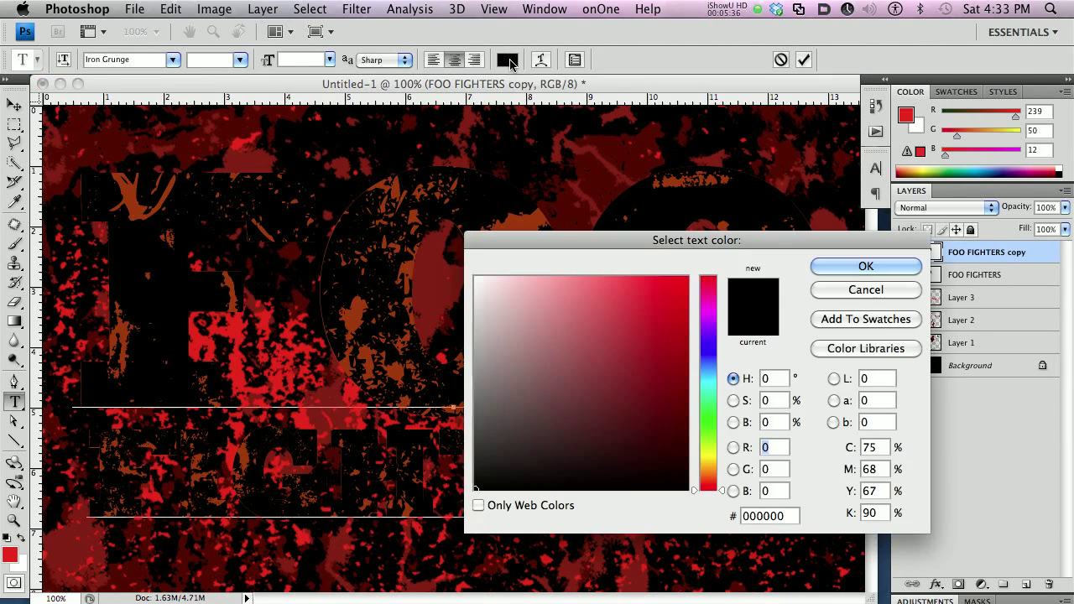
drag(718, 490, 719, 473)
mouse_move(678, 395)
mouse_down()
mouse_move(646, 276)
mouse_move(593, 252)
mouse_up()
click(866, 266)
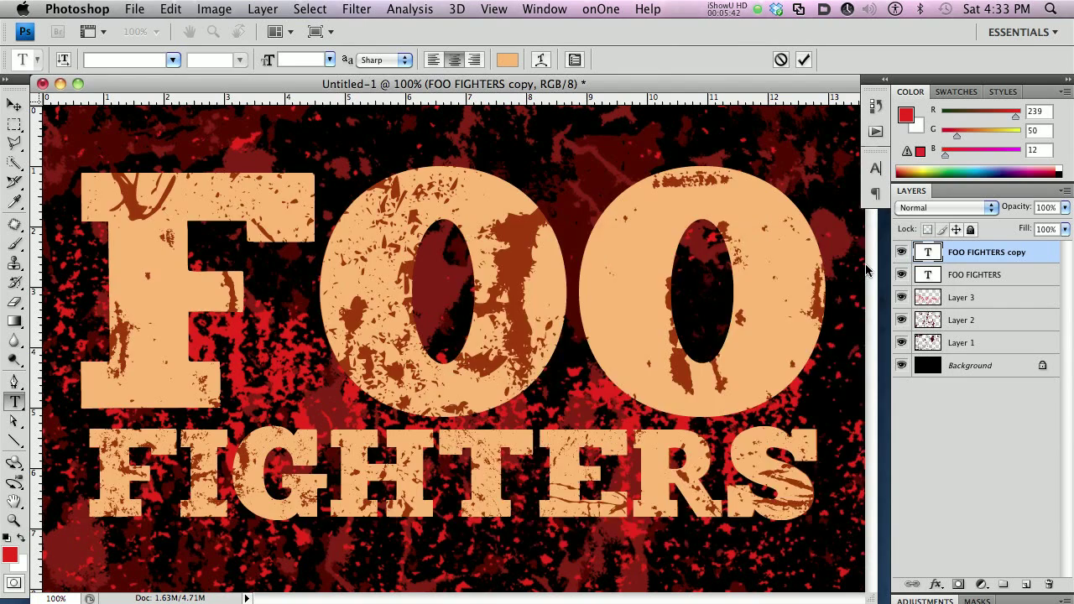
click(14, 104)
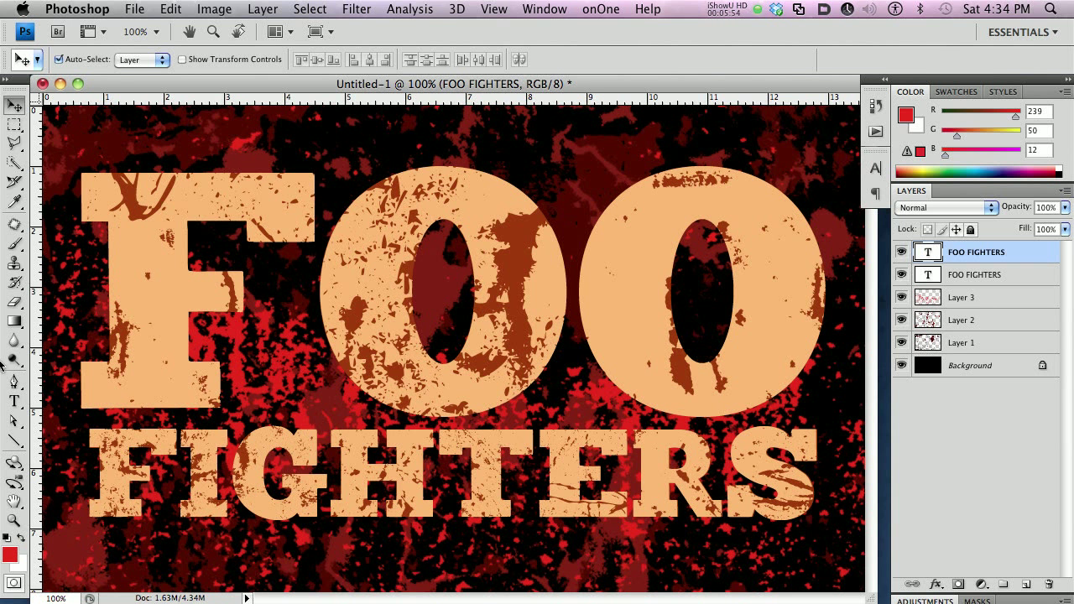
Compare the grunge layers by toggling their visibility, leaving Layer 3 hidden and Layers 1 and 2 shown.
click(900, 300)
click(901, 299)
click(900, 326)
click(901, 344)
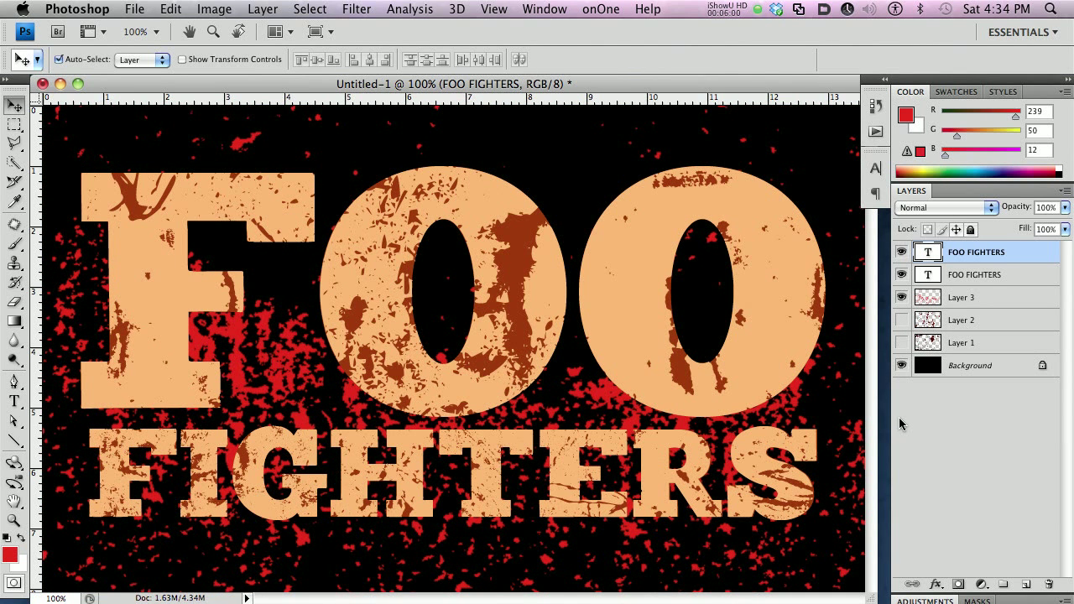
click(900, 320)
click(901, 342)
click(902, 298)
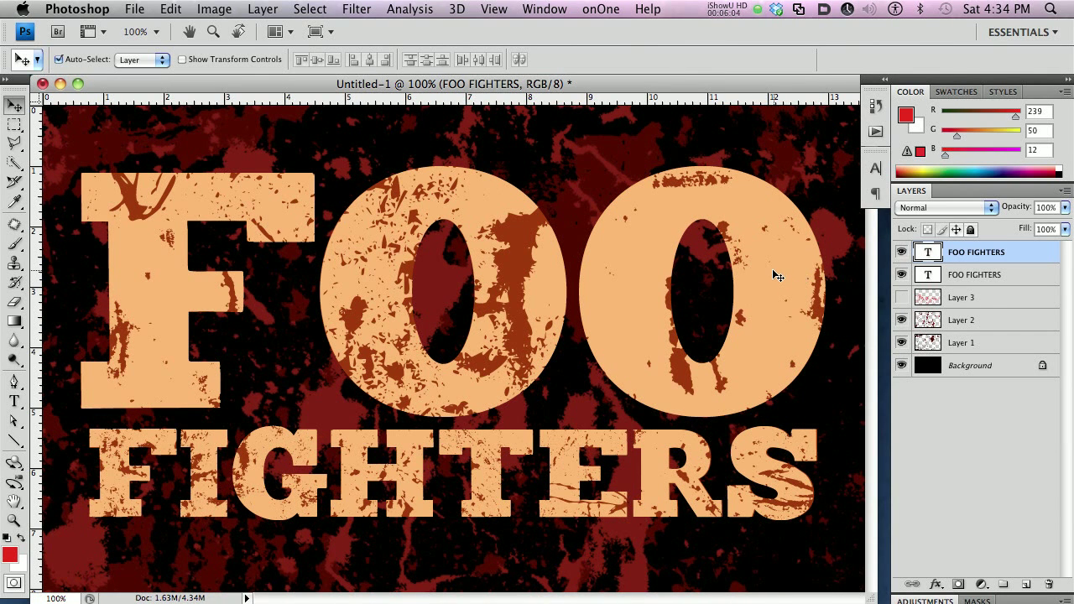
Hide the upper FOO FIGHTERS text layer to view the text beneath it, and show it again.
click(901, 252)
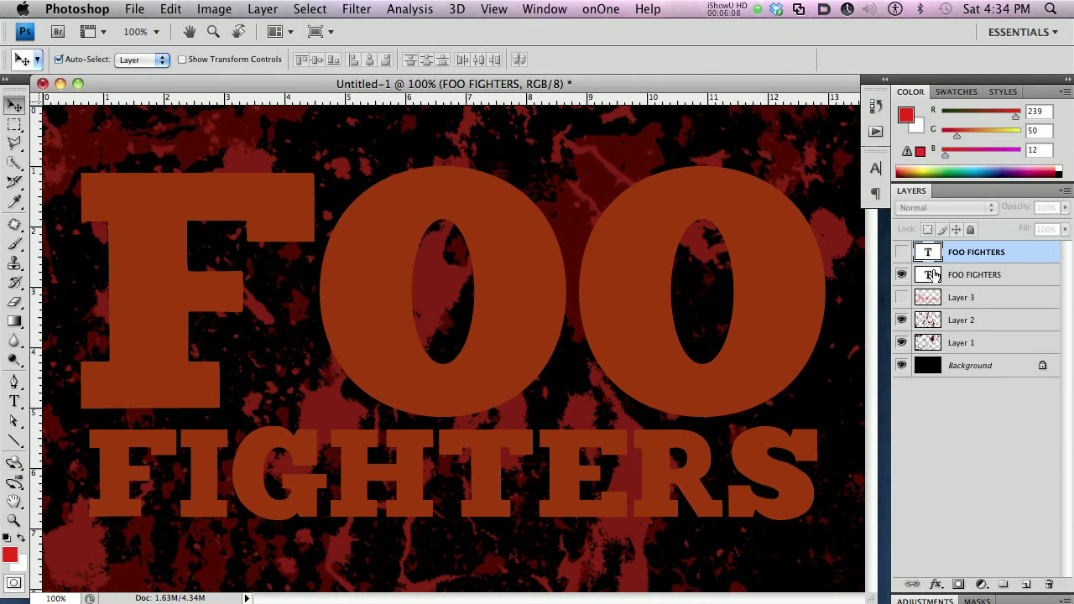
double_click(928, 275)
click(901, 252)
key(v)
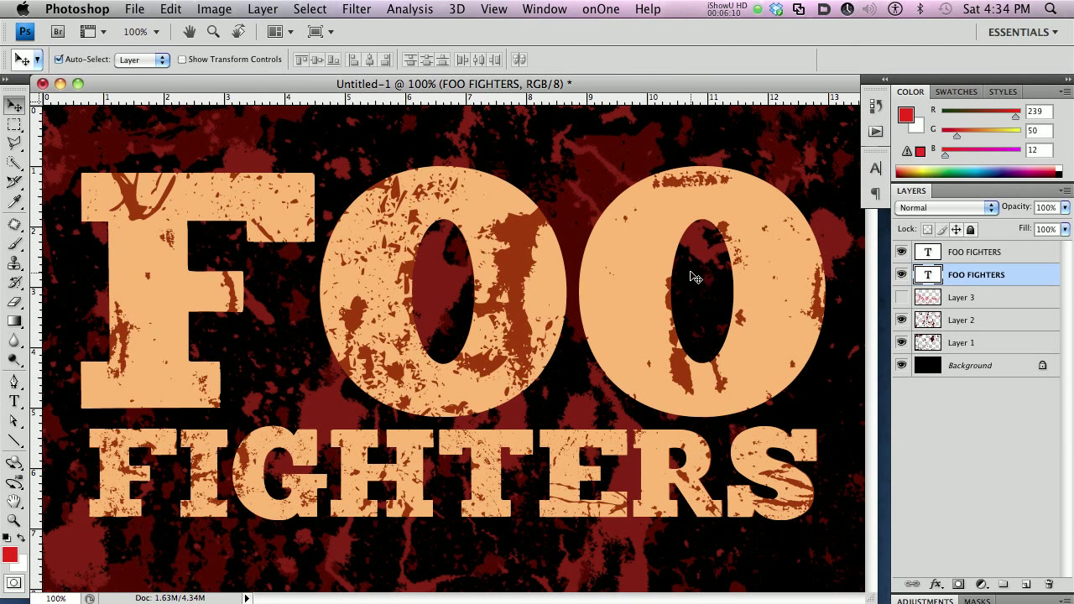
Copy the hex code of the upper FOO FIGHTERS text layer's color, ffb873.
double_click(928, 251)
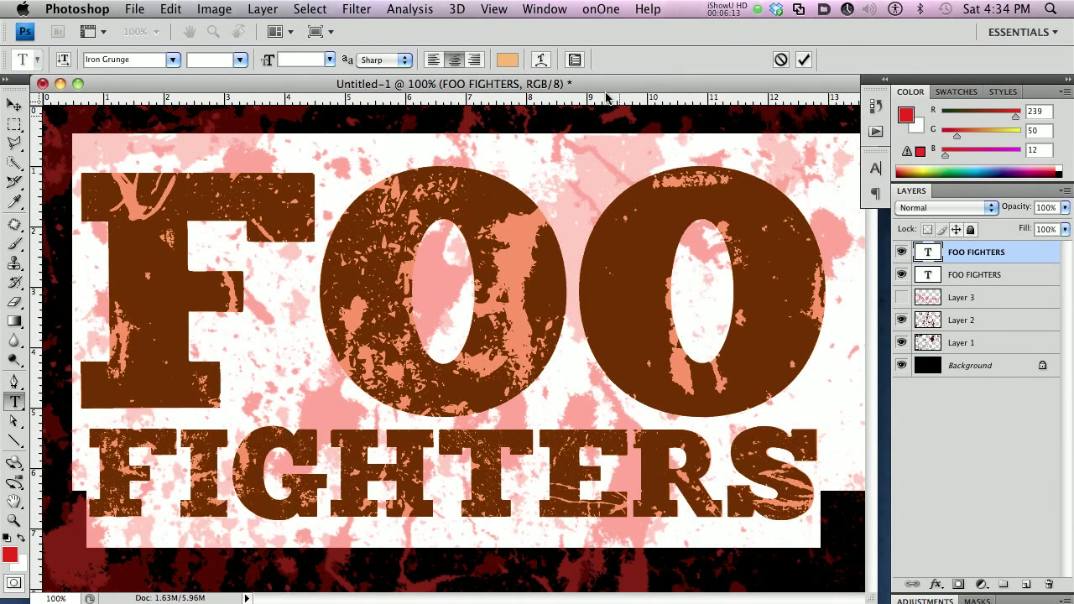
click(506, 59)
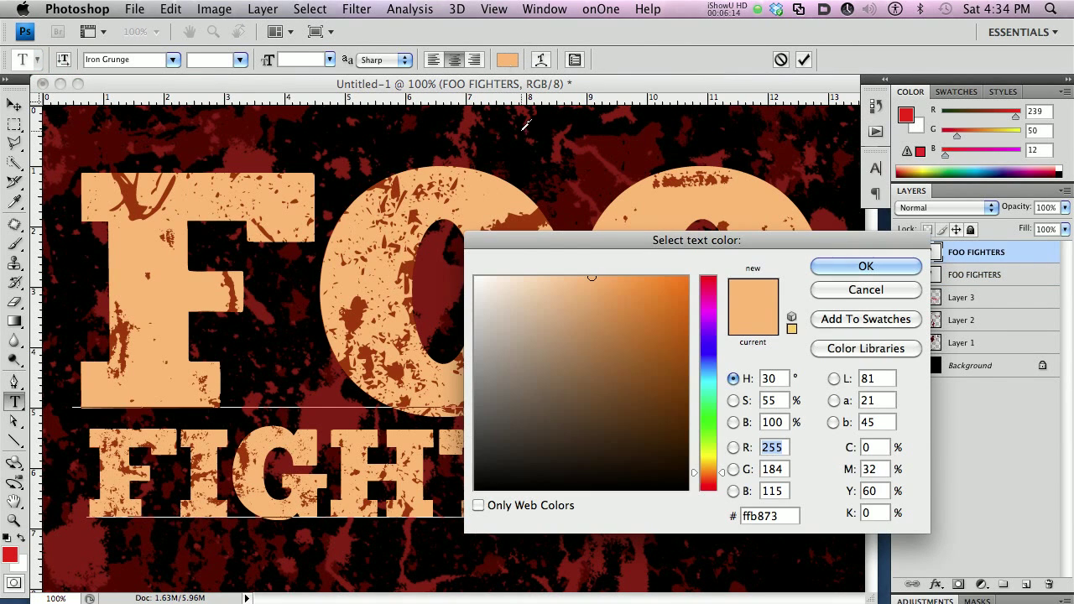
click(782, 517)
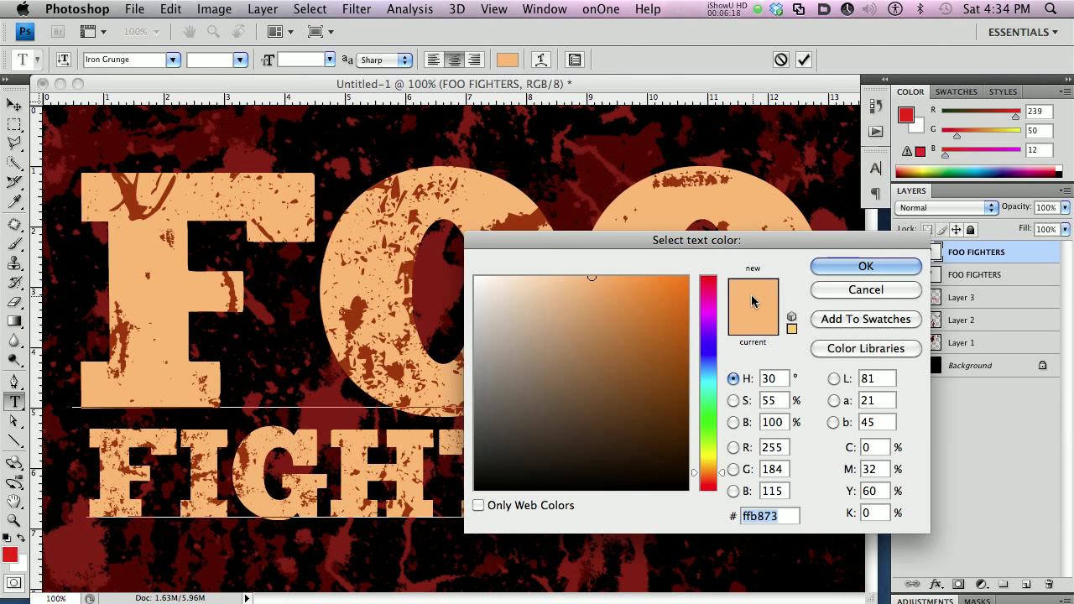
key(cmd+c)
Paste the copied color into the lower FOO FIGHTERS layer's text color and darken it to orange, e28225.
click(954, 275)
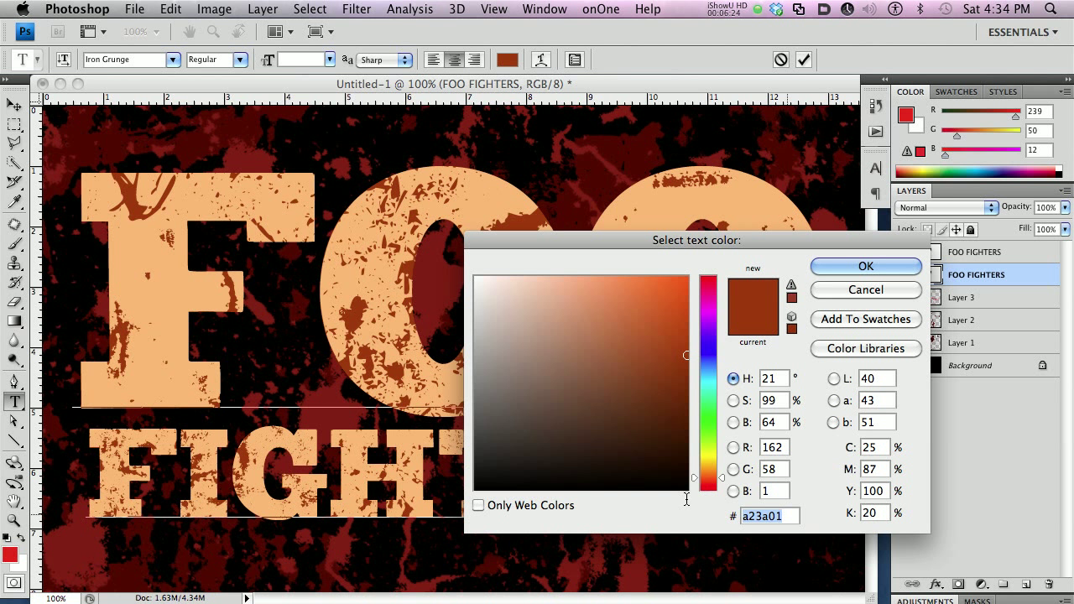
key(super+v)
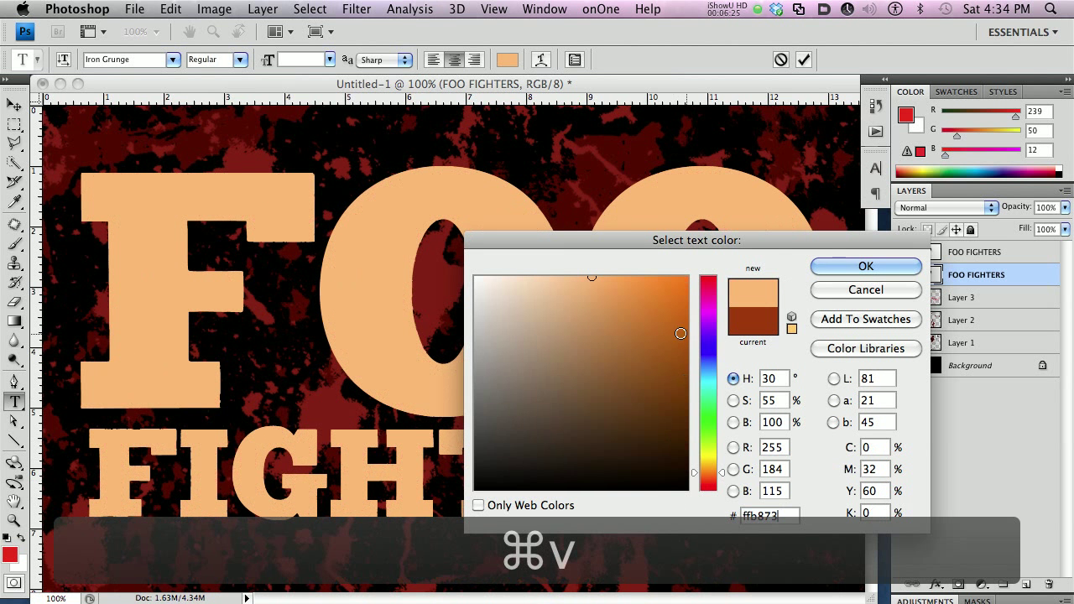
click(637, 284)
drag(637, 284, 642, 292)
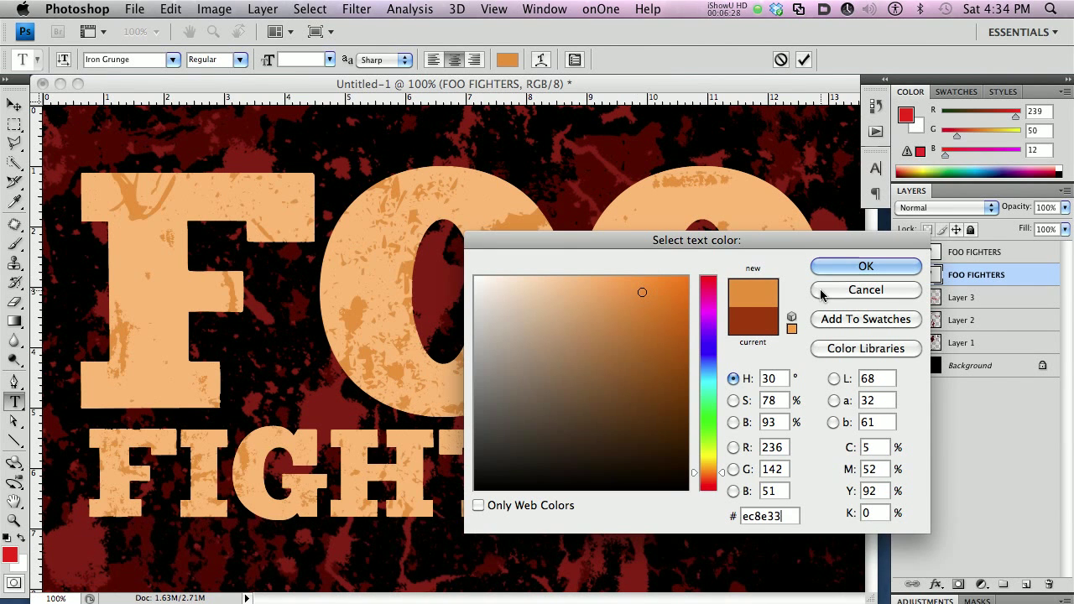
click(654, 299)
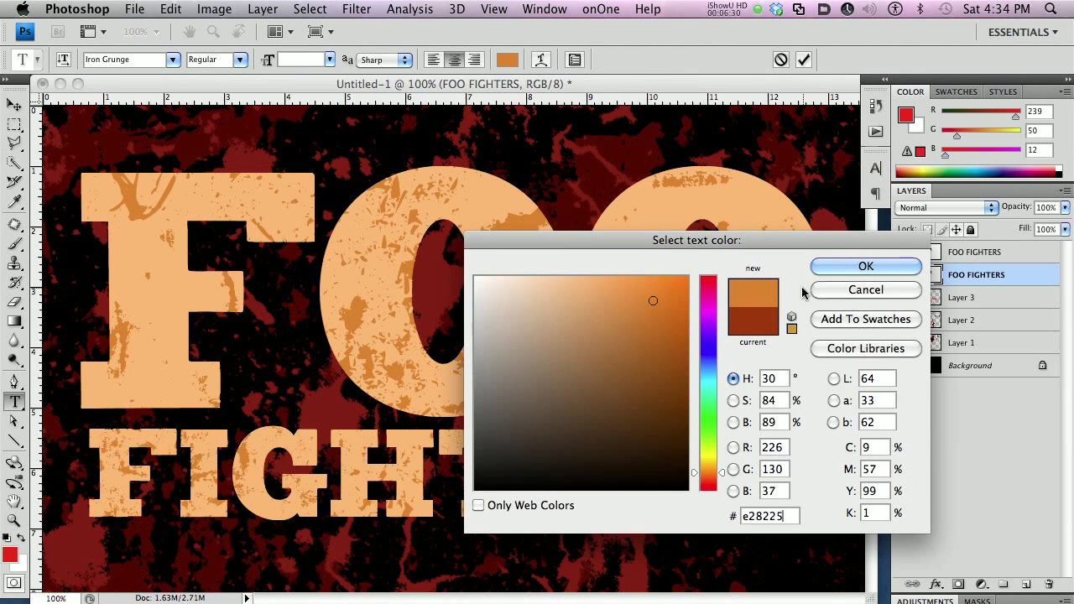
click(839, 269)
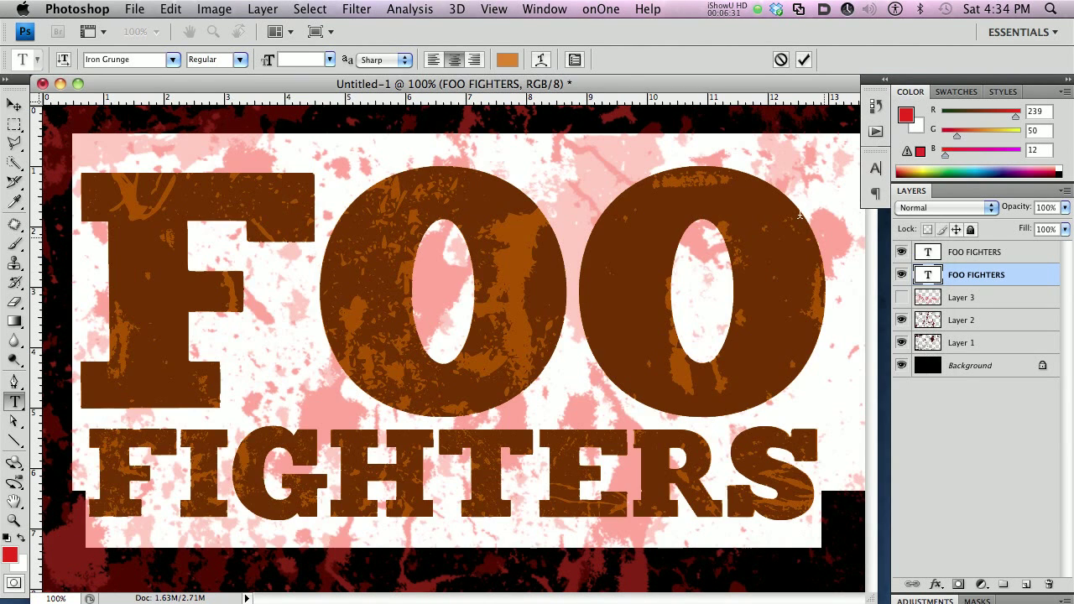
click(14, 105)
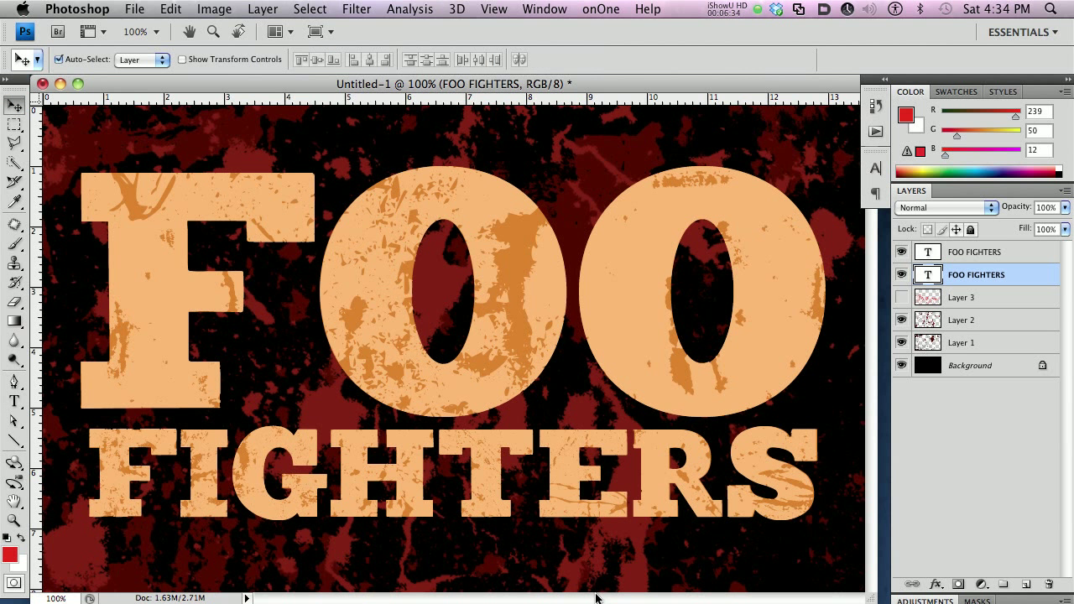